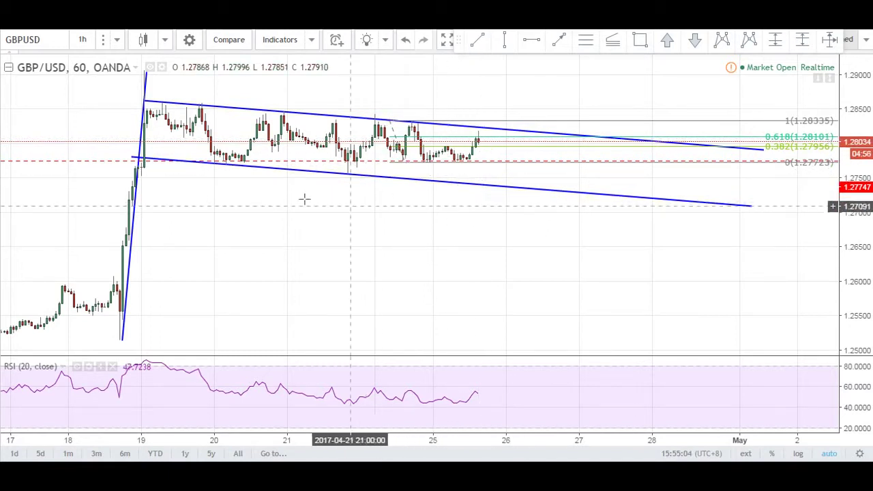
pyautogui.click(345, 119)
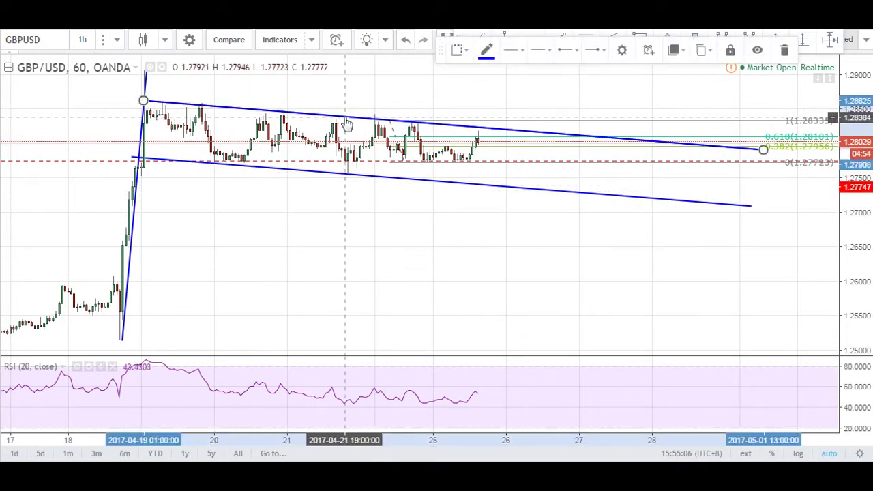
pyautogui.click(349, 174)
pyautogui.click(331, 200)
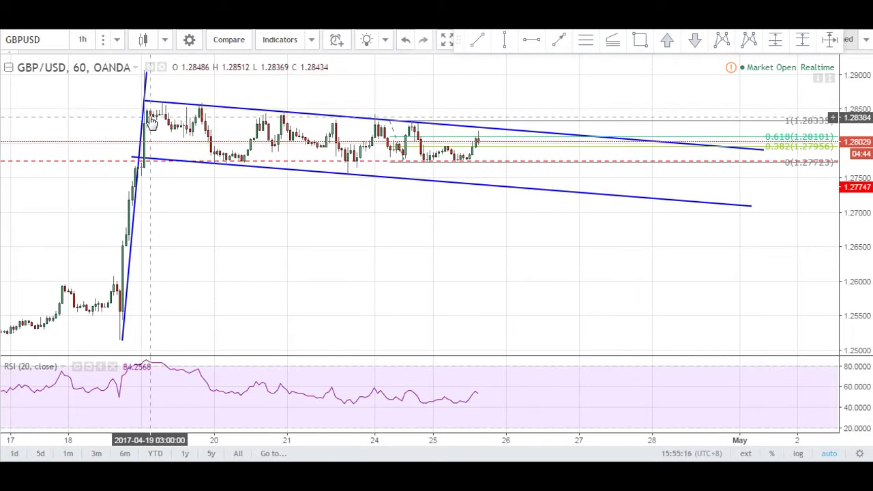
# Draw a zigzag of red arrows tracing the price swings inside the descending channel from April 19 to April 24.
pyautogui.click(560, 40)
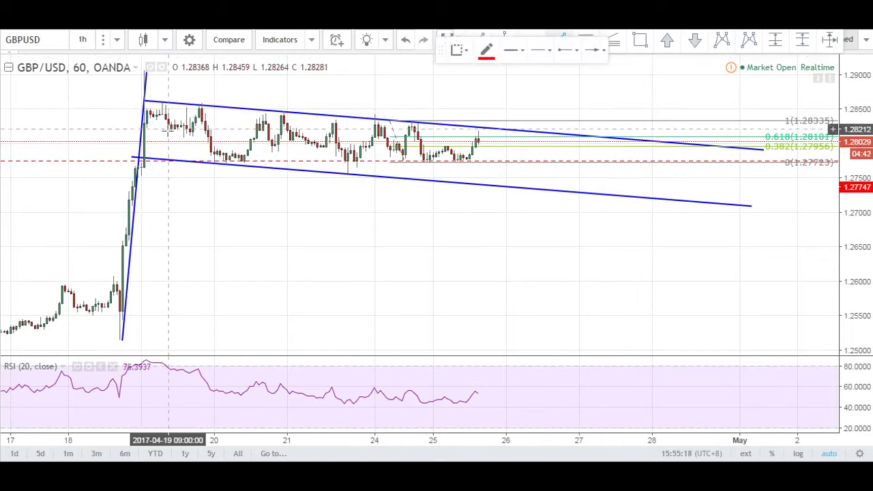
pyautogui.click(184, 132)
pyautogui.click(204, 107)
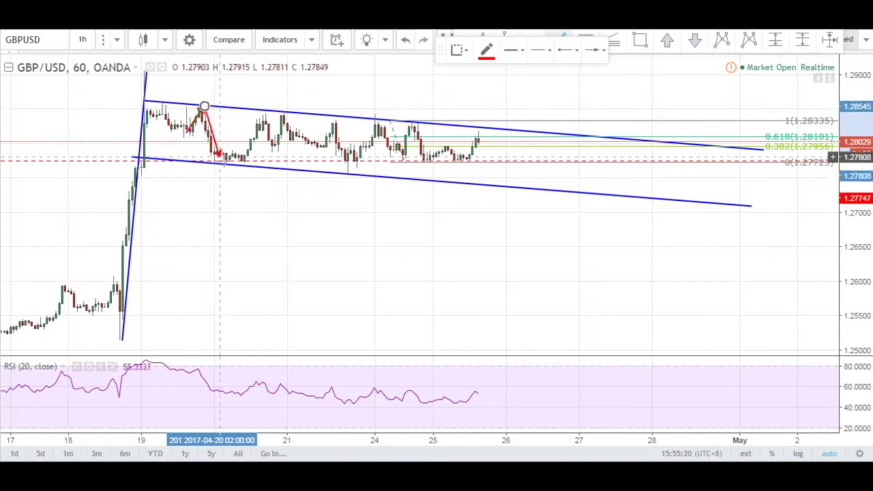
pyautogui.click(225, 161)
pyautogui.click(286, 118)
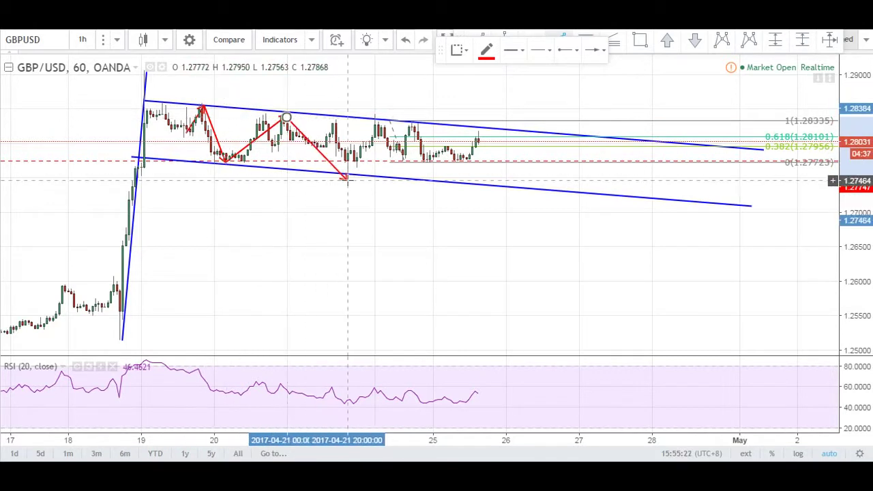
pyautogui.click(347, 175)
pyautogui.click(377, 121)
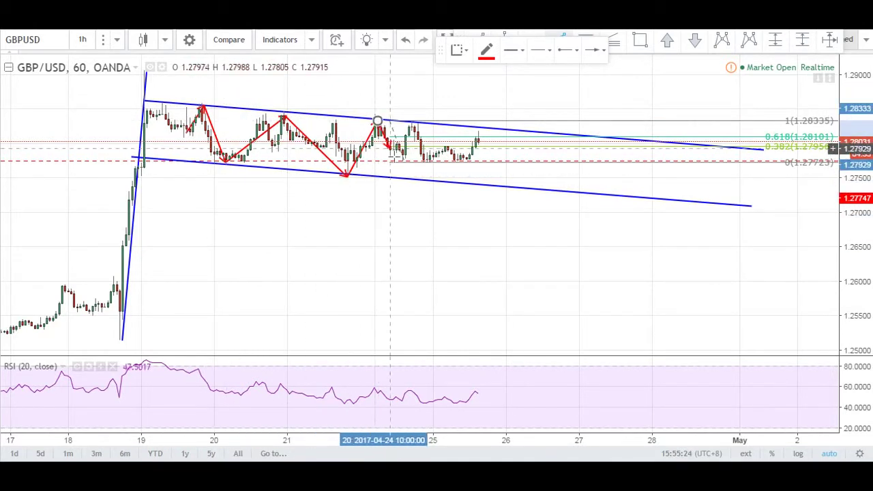
pyautogui.click(402, 162)
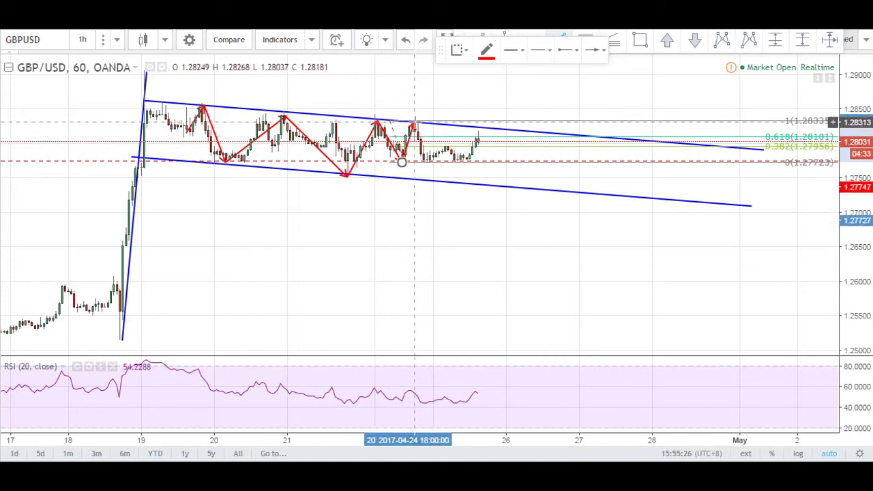
pyautogui.click(414, 123)
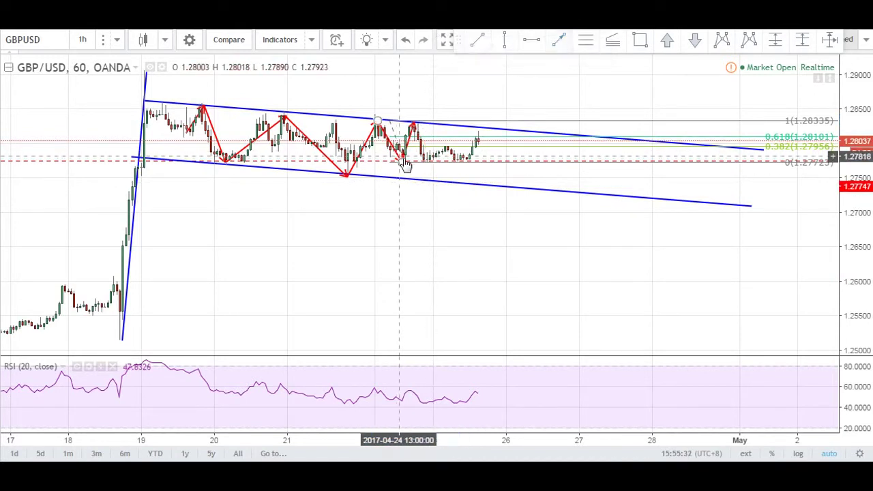
# Remove all drawings from the GBP/USD chart.
pyautogui.rightClick(406, 164)
pyautogui.moveTo(457, 386)
pyautogui.click(621, 407)
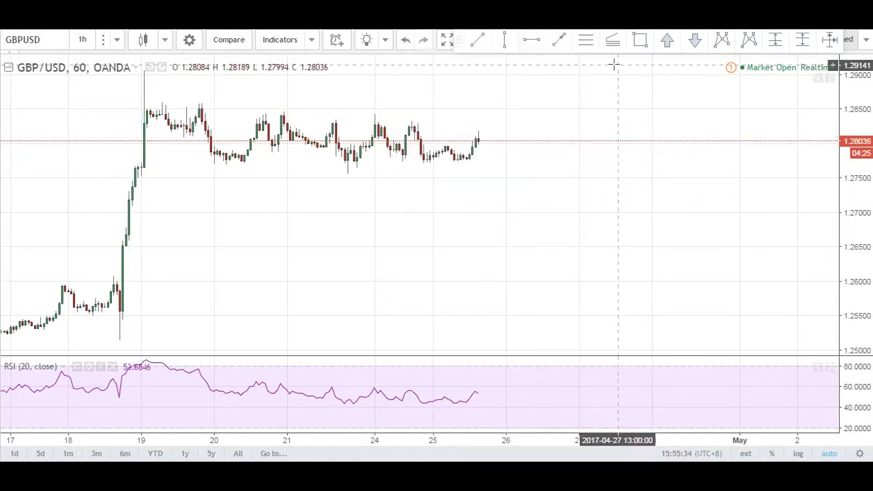
# Draw a blue trend line along the steep rally from the April 18 low at 1.25151 up to the April 19 high.
pyautogui.click(483, 45)
pyautogui.click(120, 339)
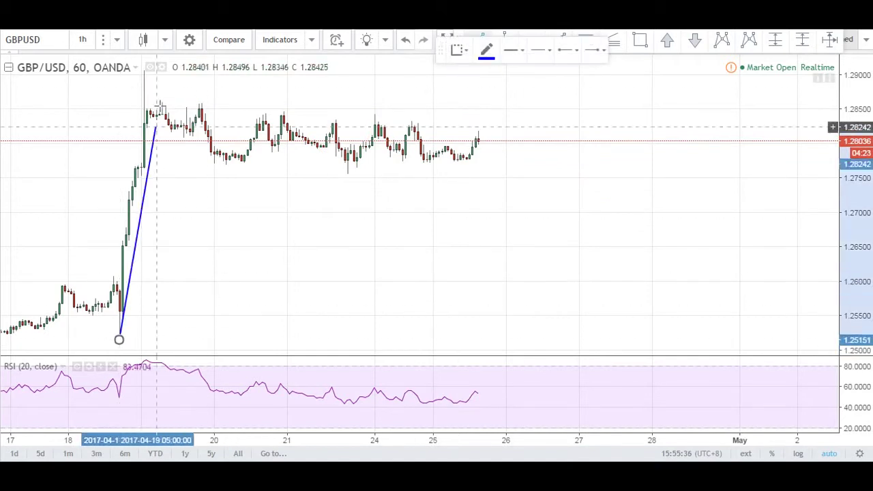
pyautogui.click(146, 78)
# Draw a descending trend line over the swing highs from April 19 to about April 27 and align it with the peaks.
pyautogui.click(149, 94)
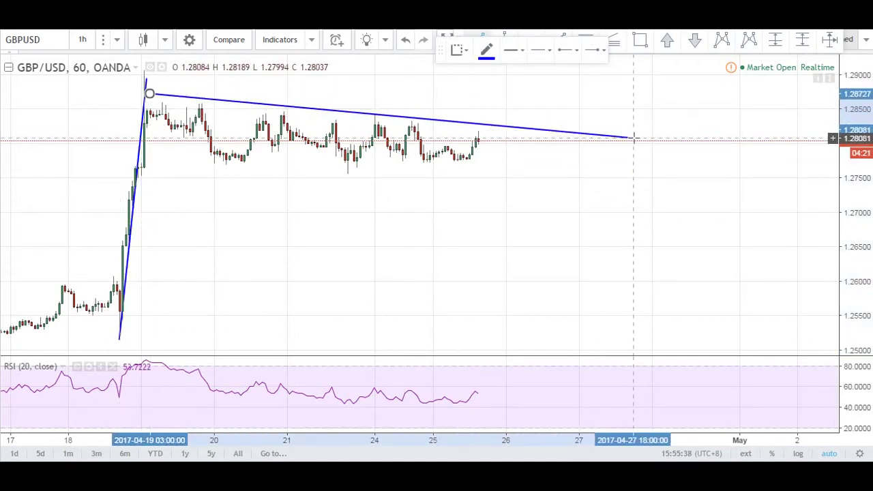
pyautogui.click(633, 145)
pyautogui.moveTo(315, 111); pyautogui.dragTo(308, 114)
pyautogui.moveTo(627, 148); pyautogui.dragTo(609, 143)
# Add a parallel copy of the descending trend line along the swing lows and fine-tune its fit as the channel's lower boundary.
pyautogui.moveTo(502, 137); pyautogui.dragTo(483, 194)
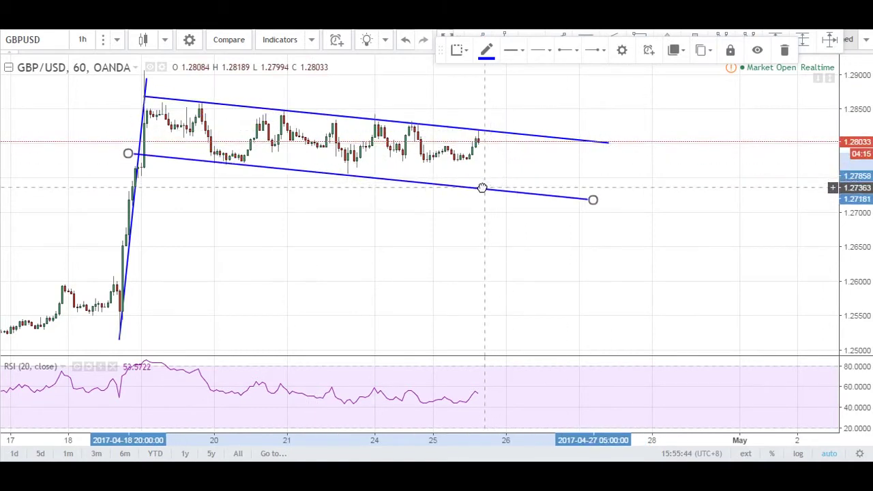
pyautogui.click(588, 176)
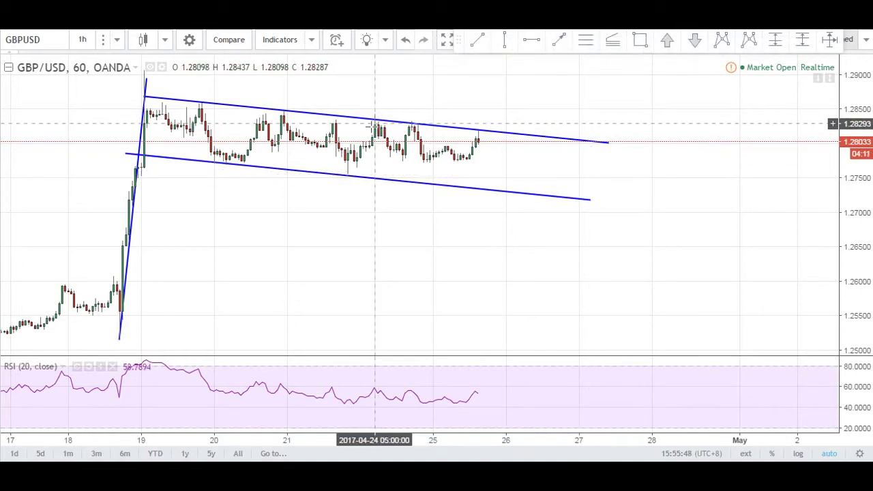
pyautogui.click(389, 180)
pyautogui.click(395, 172)
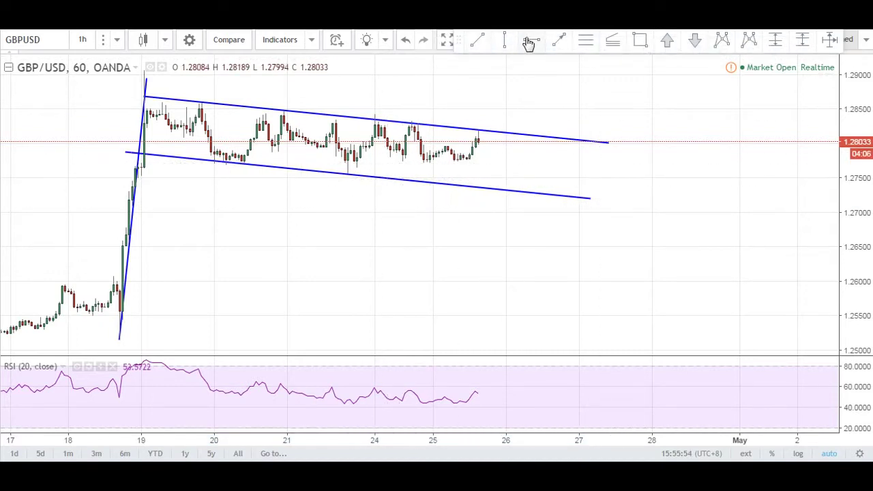
# Place a horizontal support line across the recent lows at 1.27717.
pyautogui.click(436, 164)
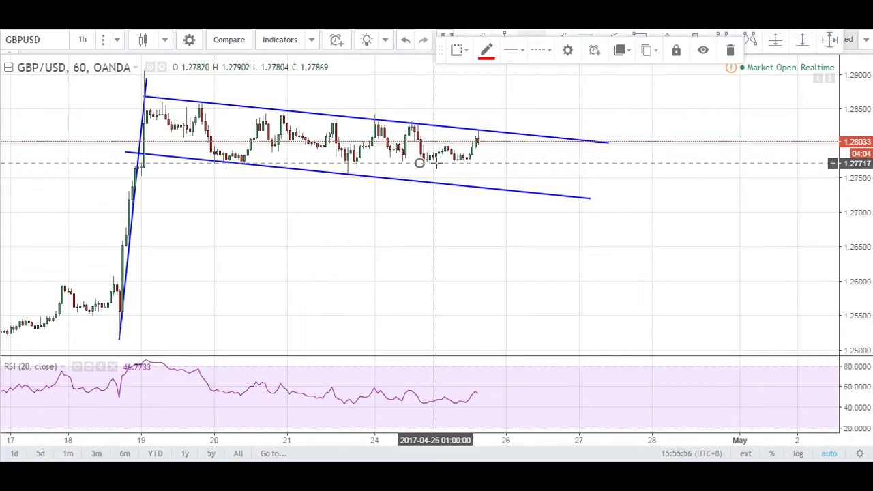
pyautogui.click(375, 237)
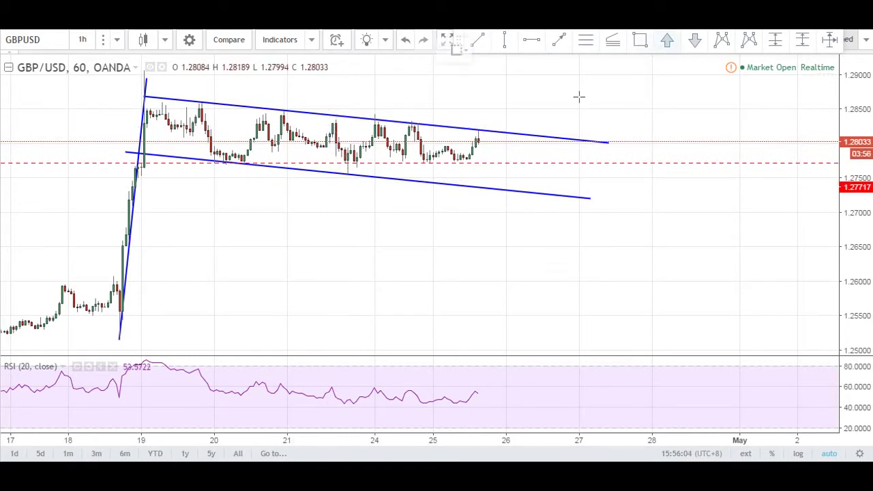
# Mark the lows near the channel's lower line with four green up arrows, two around April 21–22 and two around April 24–25.
pyautogui.click(346, 180)
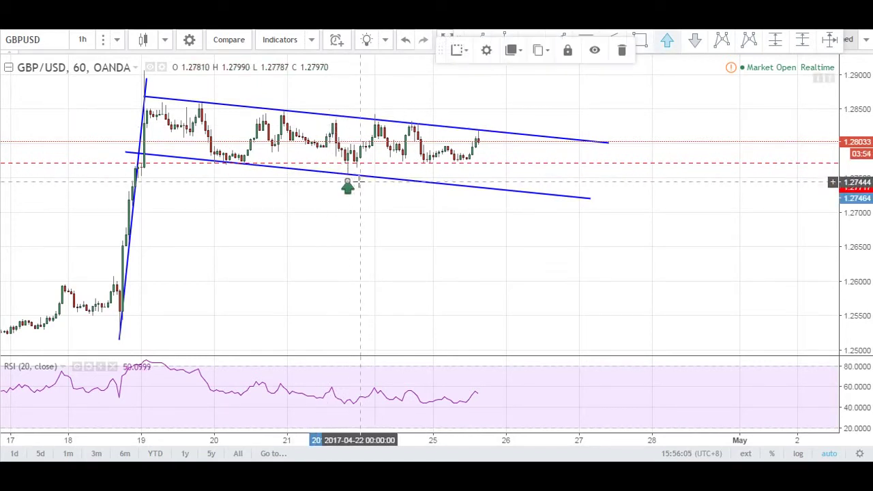
pyautogui.click(421, 188)
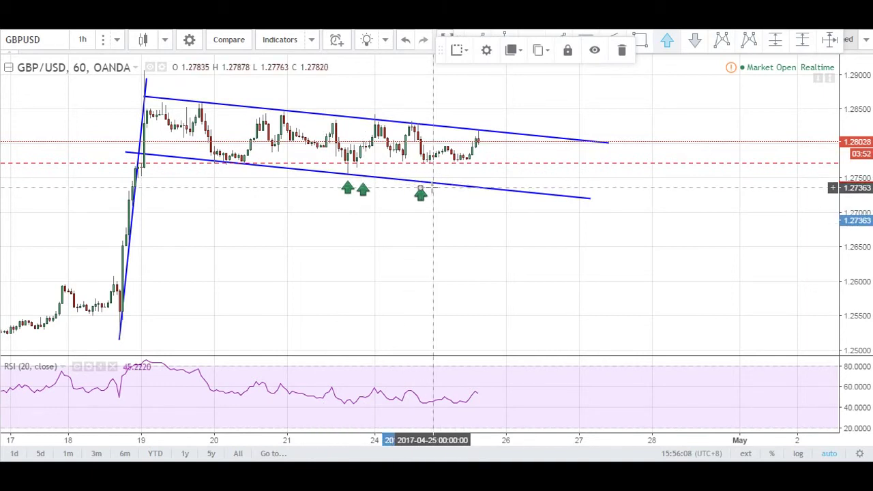
pyautogui.click(433, 188)
pyautogui.press('Escape')
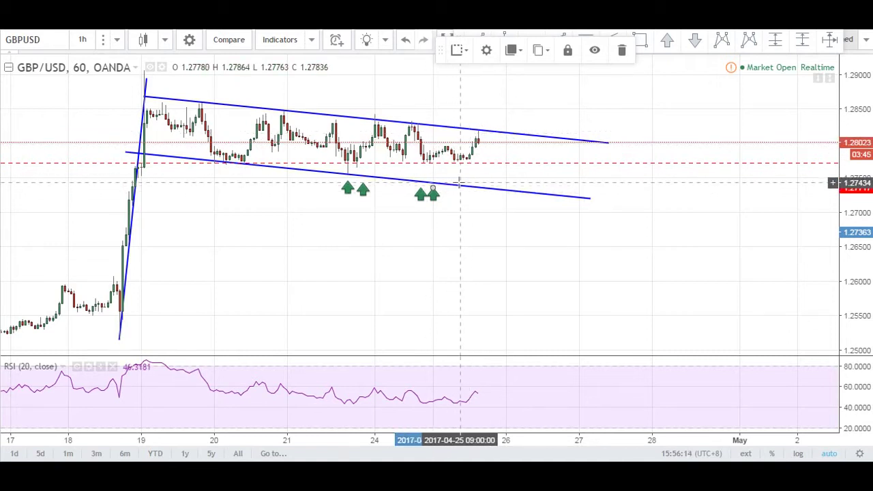
pyautogui.click(438, 193)
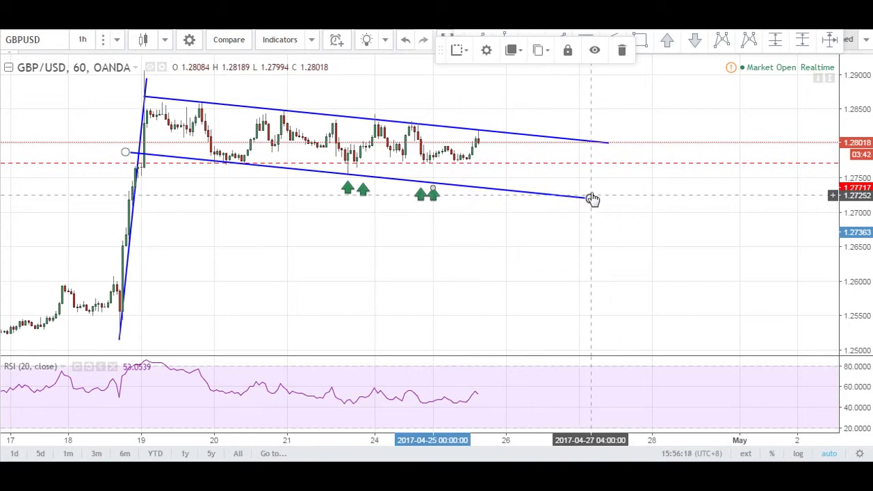
pyautogui.click(635, 91)
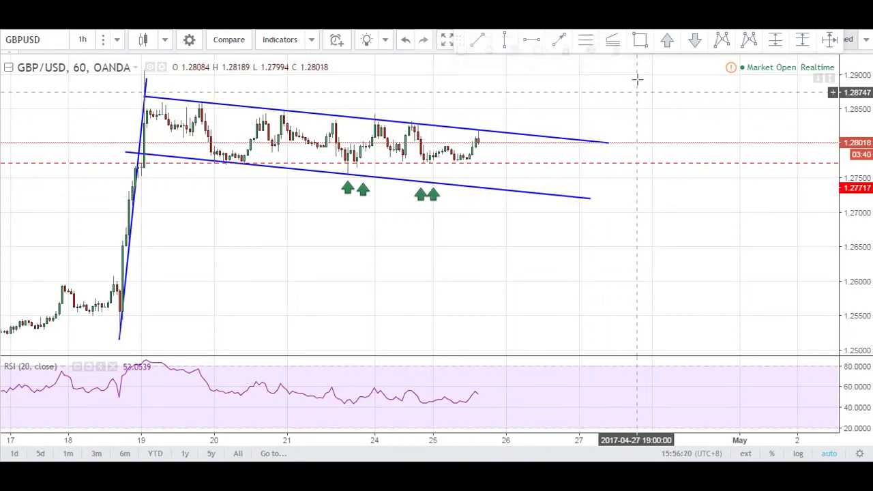
# Draw red projection arrows from 1.28171 down to the support at 1.27707 and up through the channel to 1.28596.
pyautogui.click(560, 41)
pyautogui.click(481, 131)
pyautogui.click(499, 163)
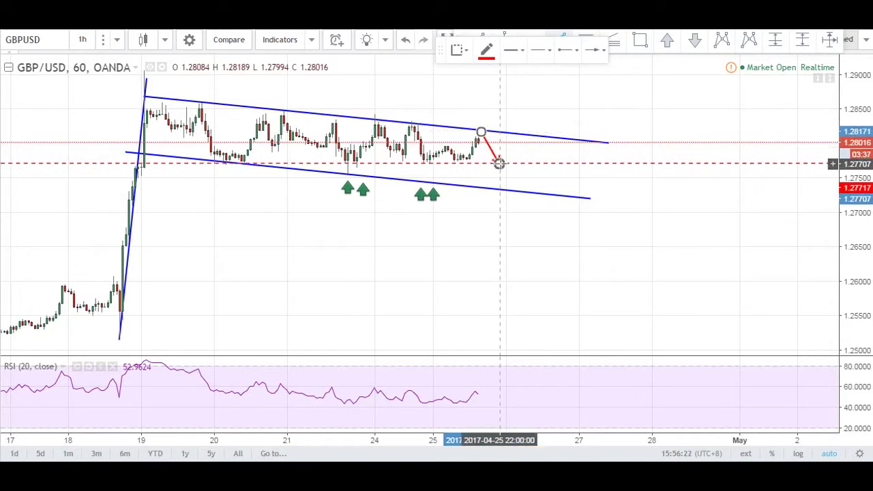
pyautogui.click(526, 102)
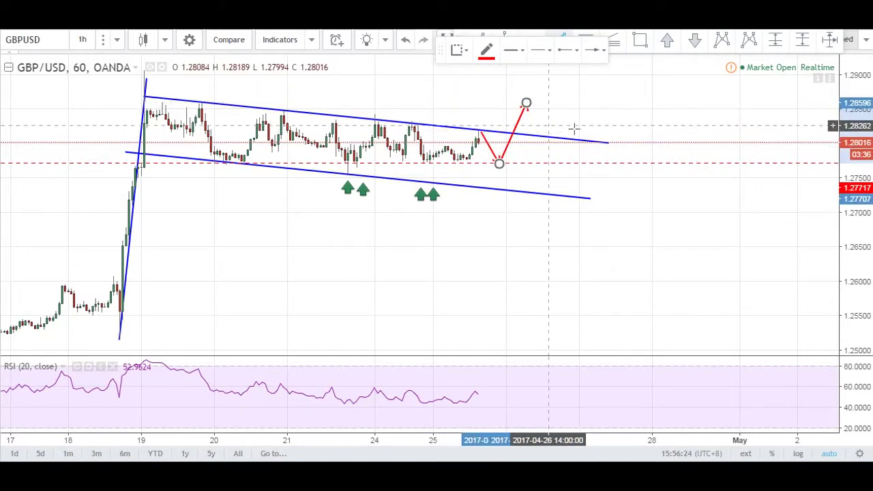
pyautogui.click(601, 115)
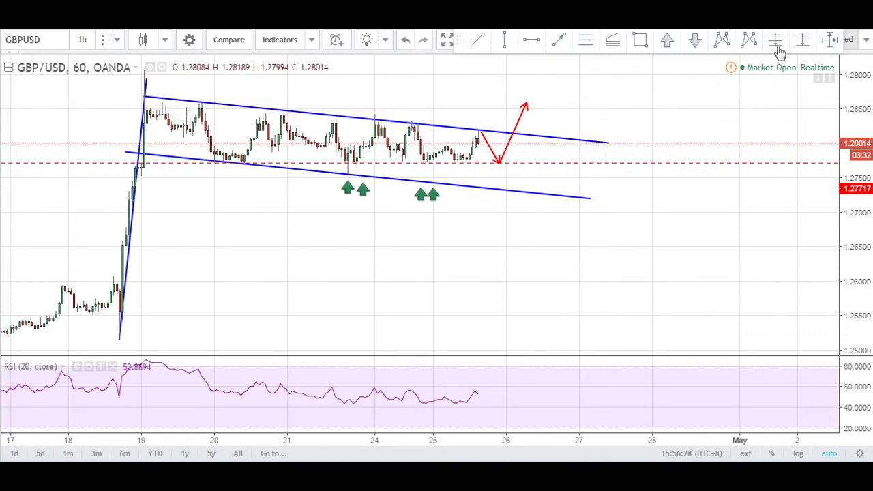
# Add a long position beside the projection arrows with its entry at 1.27707 and its target at 1.28131.
pyautogui.click(801, 42)
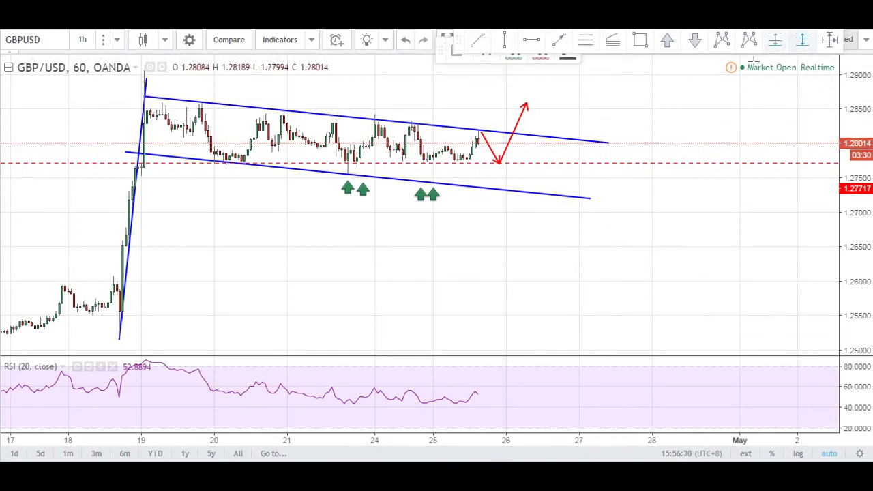
pyautogui.click(530, 191)
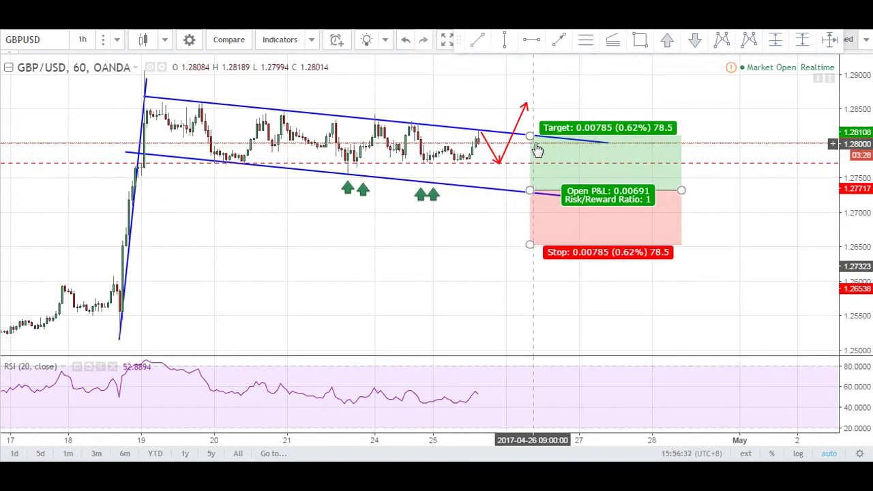
pyautogui.moveTo(530, 191); pyautogui.dragTo(530, 164)
pyautogui.moveTo(530, 109); pyautogui.dragTo(527, 135)
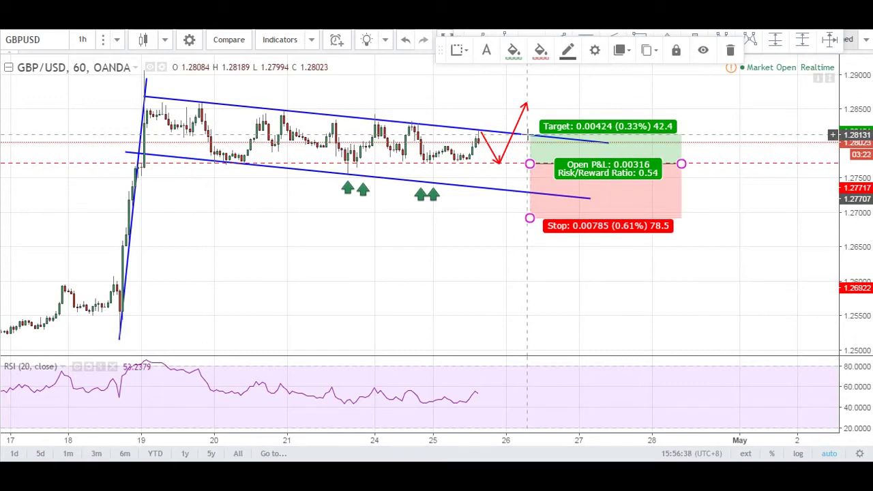
# Delete the steep trend line drawn along the April 18–19 rally.
pyautogui.moveTo(458, 88); pyautogui.dragTo(532, 91)
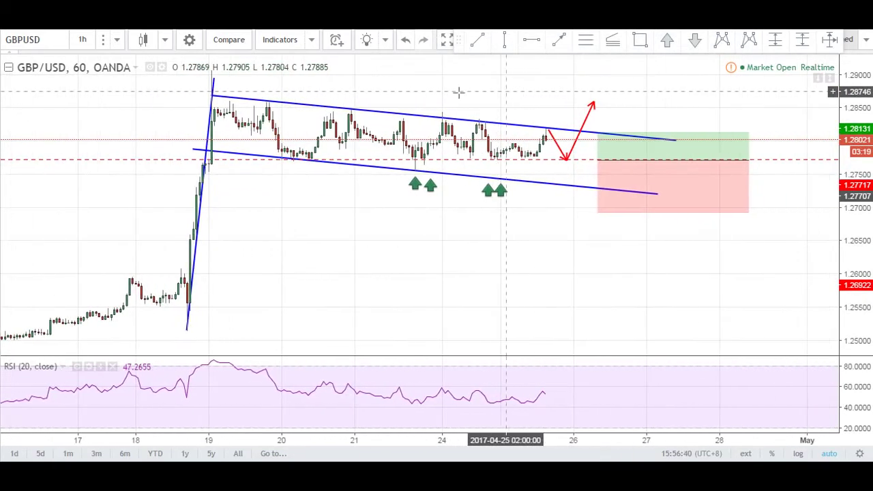
pyautogui.doubleClick(213, 85)
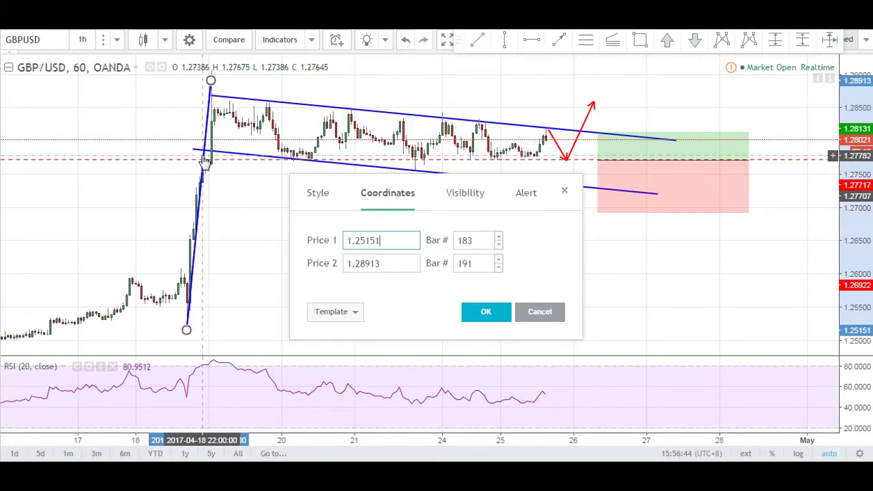
pyautogui.press('Escape')
pyautogui.press('Delete')
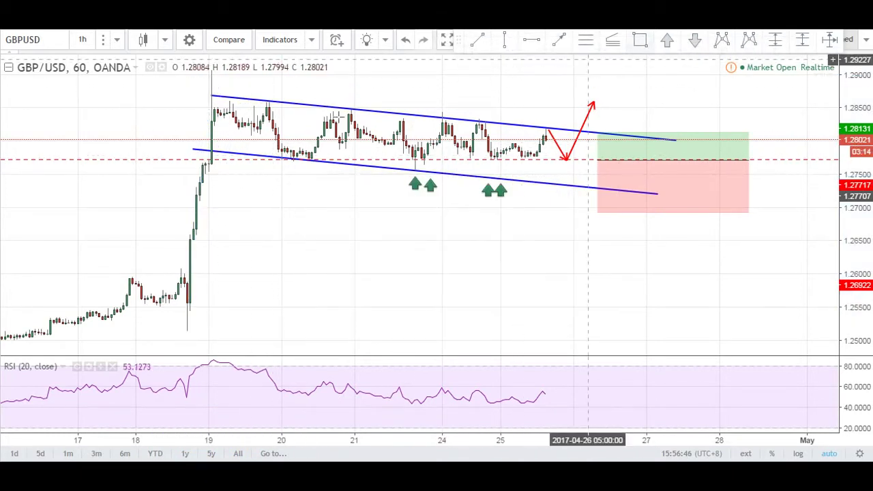
# Draw a yellow rectangle over the April 19 spike high, from about 1.2914 to 1.2893, and dismiss the advertisement.
pyautogui.scroll(-3, 259, 91)
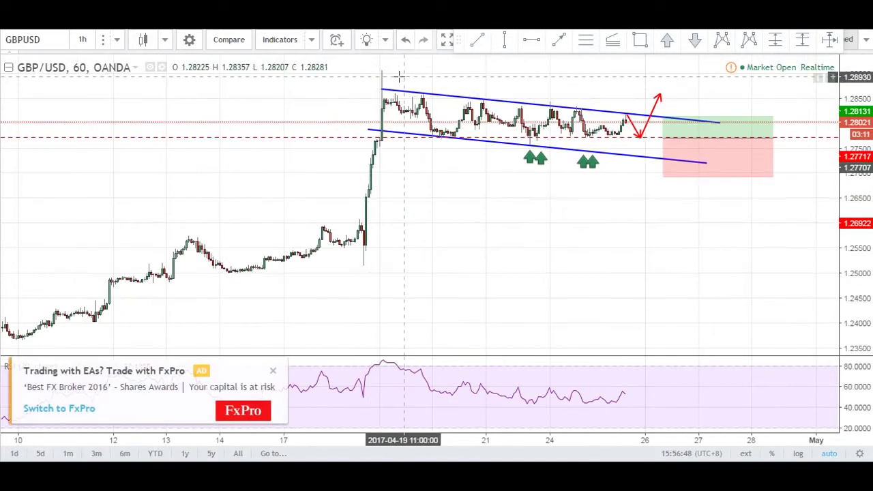
pyautogui.click(639, 41)
pyautogui.click(379, 67)
pyautogui.click(415, 77)
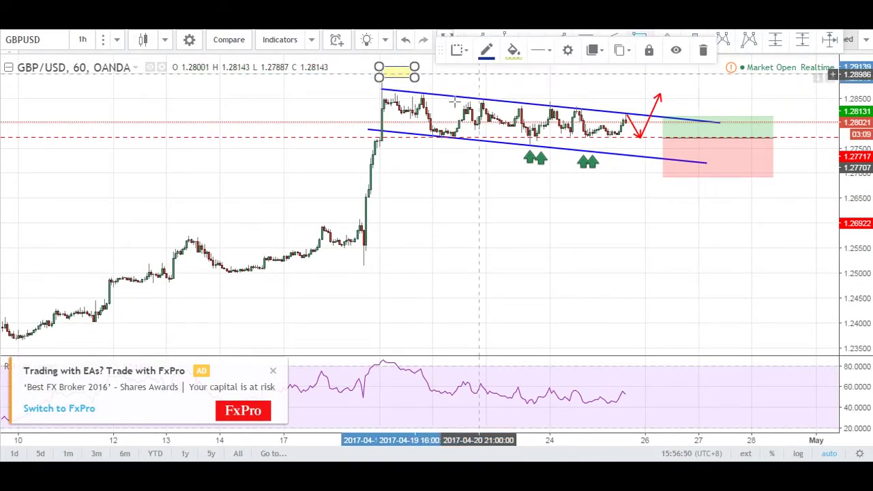
pyautogui.click(273, 370)
# Raise the long position's target to 1.29055 and move the whole position down so its entry sits on the lower channel line.
pyautogui.click(641, 205)
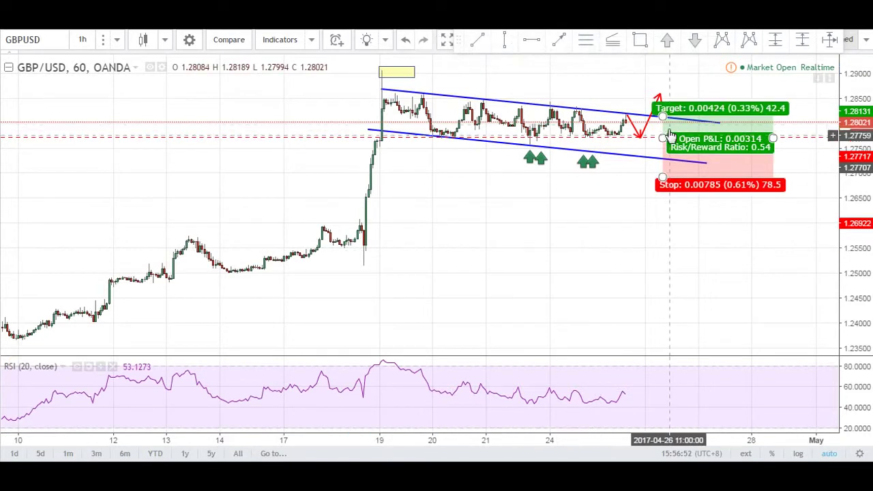
pyautogui.moveTo(662, 116); pyautogui.dragTo(659, 70)
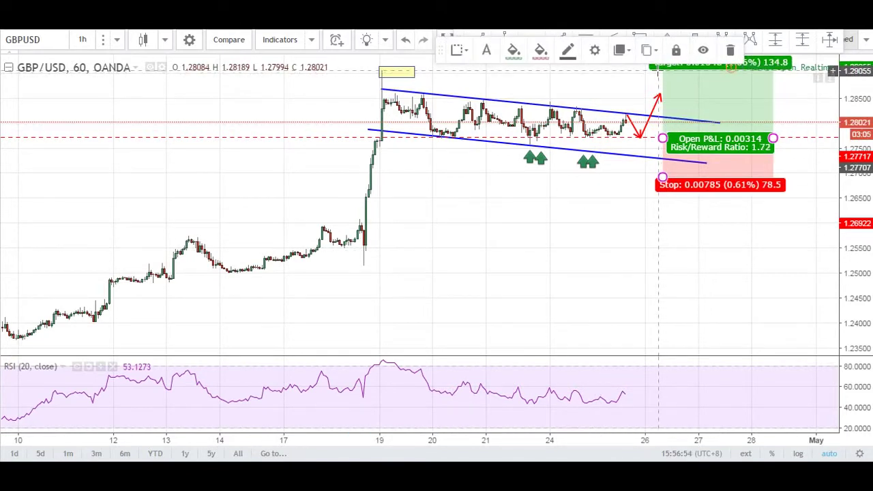
pyautogui.click(620, 88)
pyautogui.moveTo(697, 150)
pyautogui.mouseDown()
pyautogui.moveTo(652, 162)
pyautogui.moveTo(654, 191)
pyautogui.mouseUp()
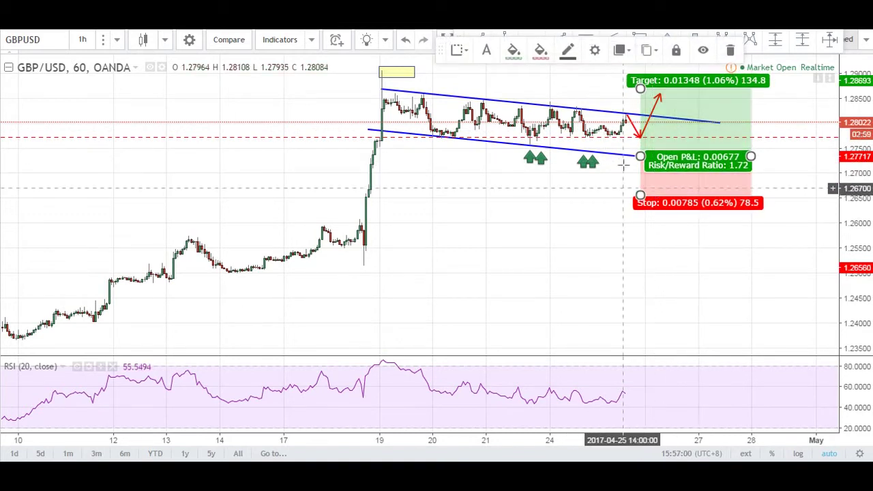
# Delete the long position beside the projection arrows.
pyautogui.moveTo(640, 89)
pyautogui.mouseDown()
pyautogui.moveTo(639, 71)
pyautogui.moveTo(653, 97)
pyautogui.mouseUp()
pyautogui.click(605, 80)
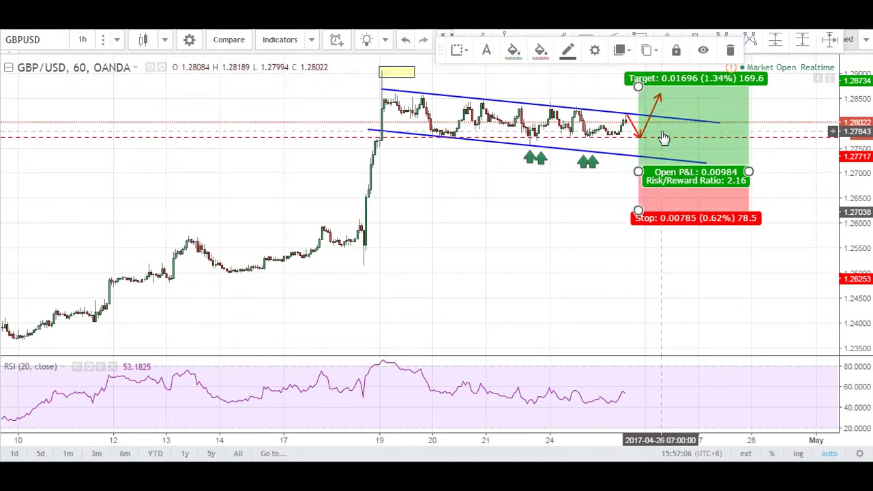
pyautogui.press('Delete')
pyautogui.scroll(3, 648, 174)
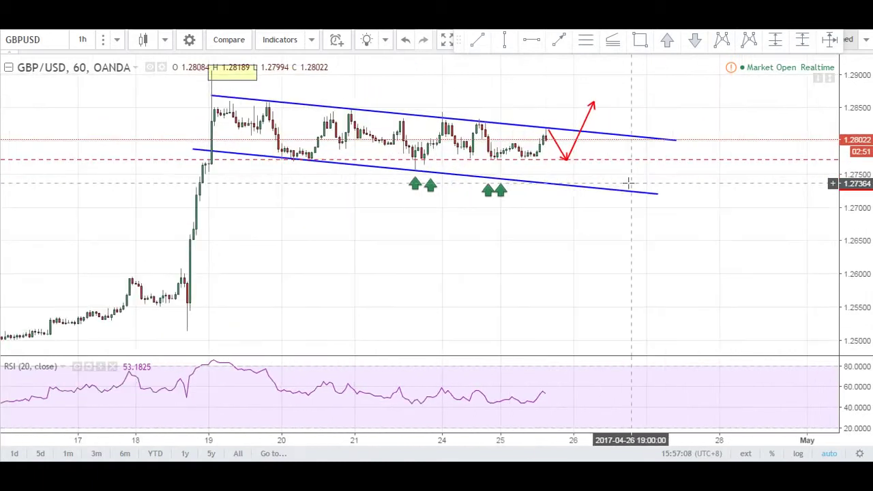
pyautogui.scroll(2, 523, 181)
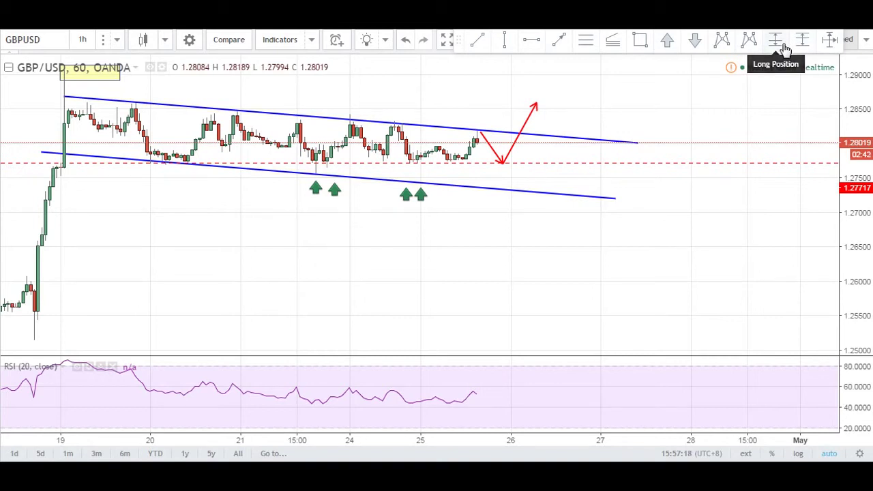
# Measure the price and date range from the current price down to the dashed support line.
pyautogui.click(830, 39)
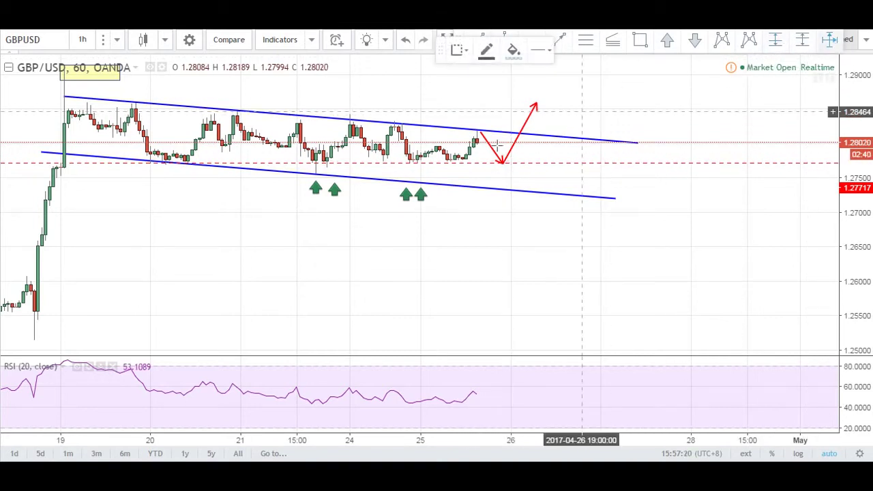
pyautogui.click(491, 143)
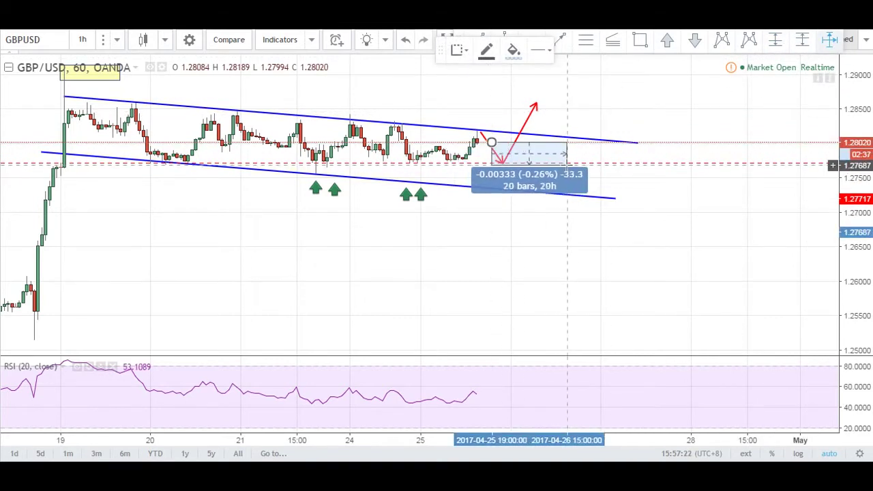
pyautogui.click(563, 163)
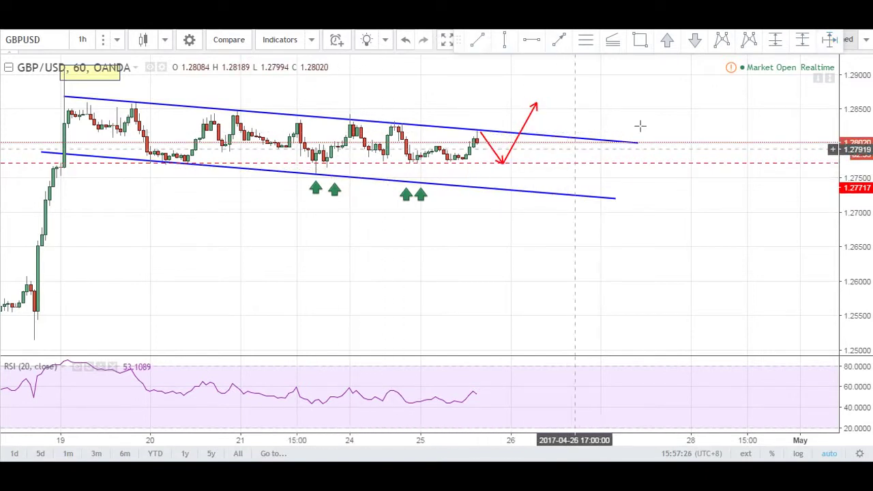
# Draw a yellow rectangle along the dashed support line, from about 1.2776 to 1.2765, starting at the latest candle.
pyautogui.click(639, 42)
pyautogui.moveTo(477, 160); pyautogui.dragTo(682, 167)
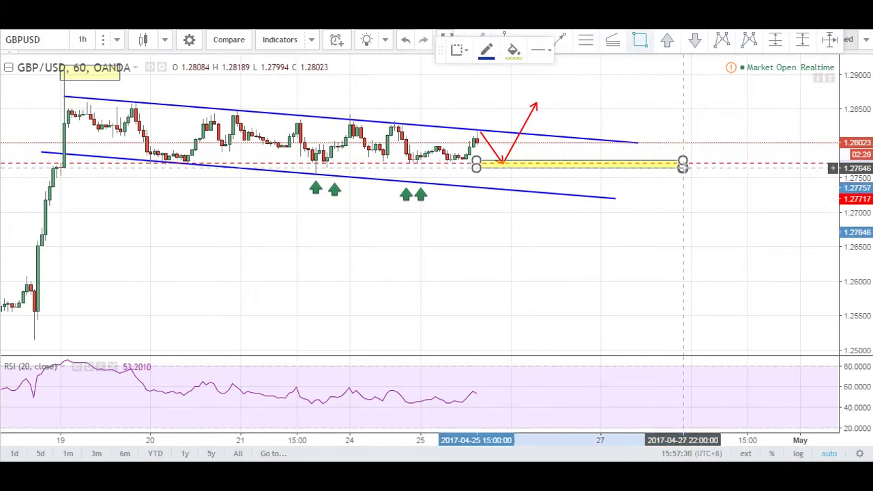
pyautogui.click(579, 110)
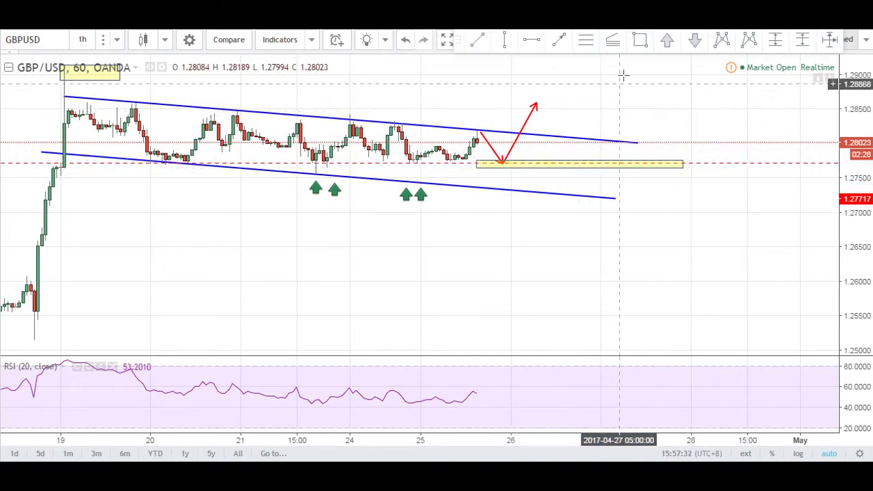
# Delete both red projection arrows, the falling one and the rising one.
pyautogui.click(558, 39)
pyautogui.click(493, 148)
pyautogui.press('Delete')
pyautogui.click(526, 122)
pyautogui.press('Delete')
# Draw a red arrow from the latest high down to the yellow support zone, leaving out the rising arrow.
pyautogui.click(559, 41)
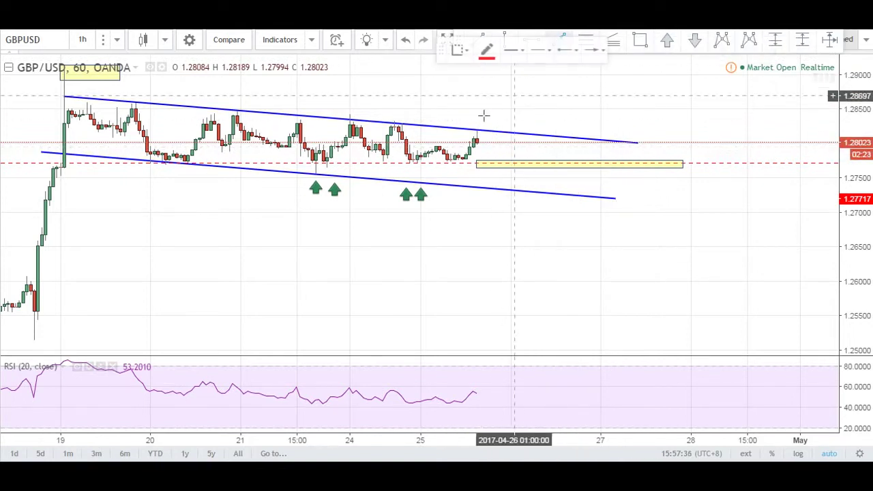
pyautogui.moveTo(477, 131)
pyautogui.mouseDown()
pyautogui.moveTo(501, 162)
pyautogui.moveTo(522, 101)
pyautogui.mouseUp()
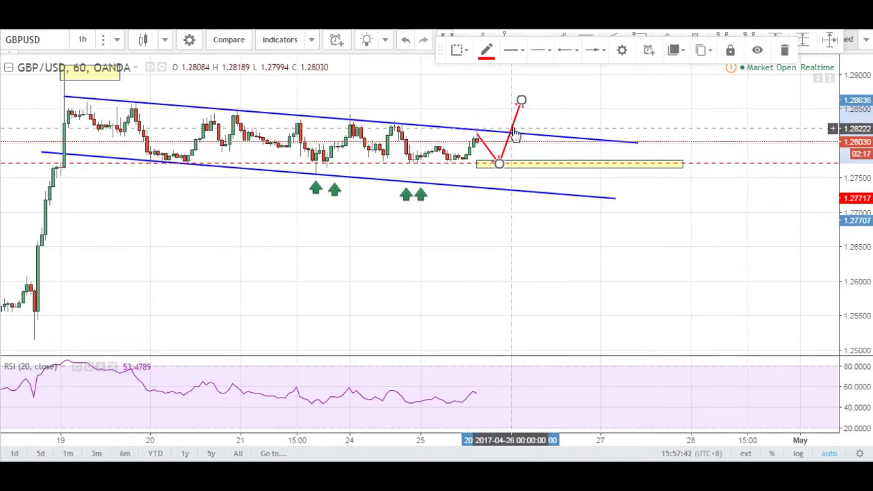
pyautogui.press('Delete')
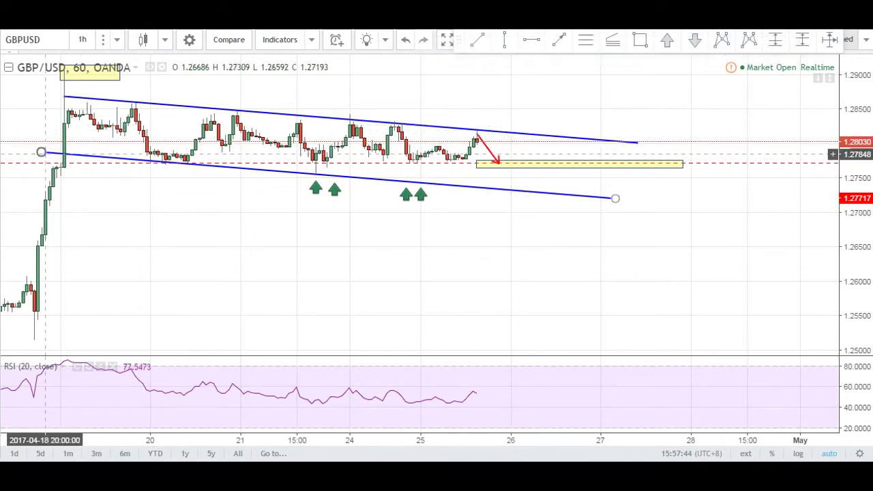
# Draw a yellow rectangle over the upper channel line, from about 1.2827 to 1.2805, and measure the distance up from the support zone.
pyautogui.click(466, 126)
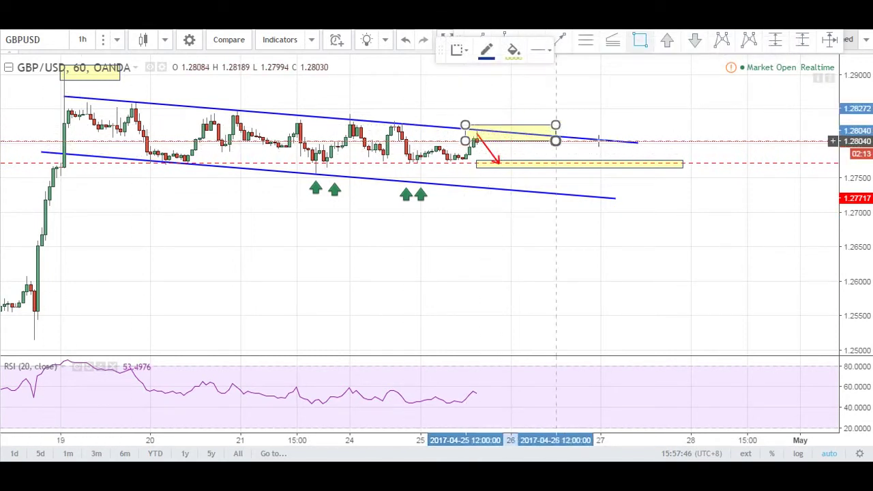
pyautogui.click(634, 140)
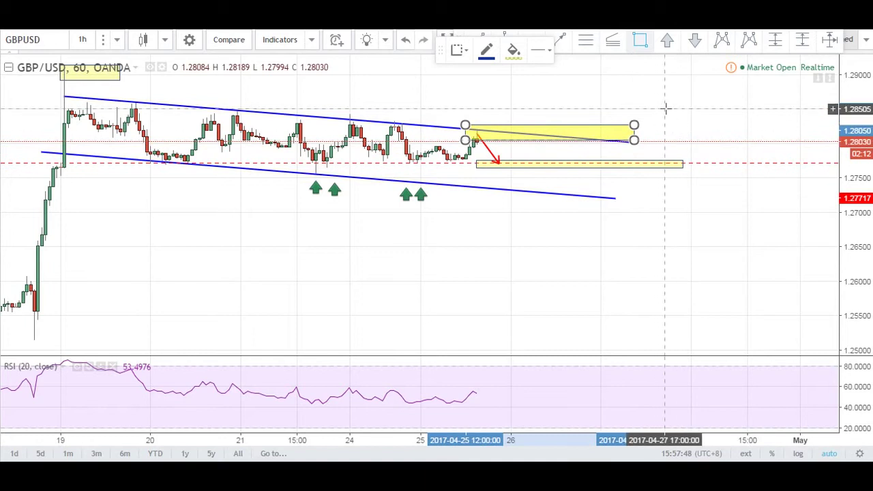
pyautogui.click(830, 43)
pyautogui.keyDown('shift'); pyautogui.click(519, 163); pyautogui.keyUp('shift')
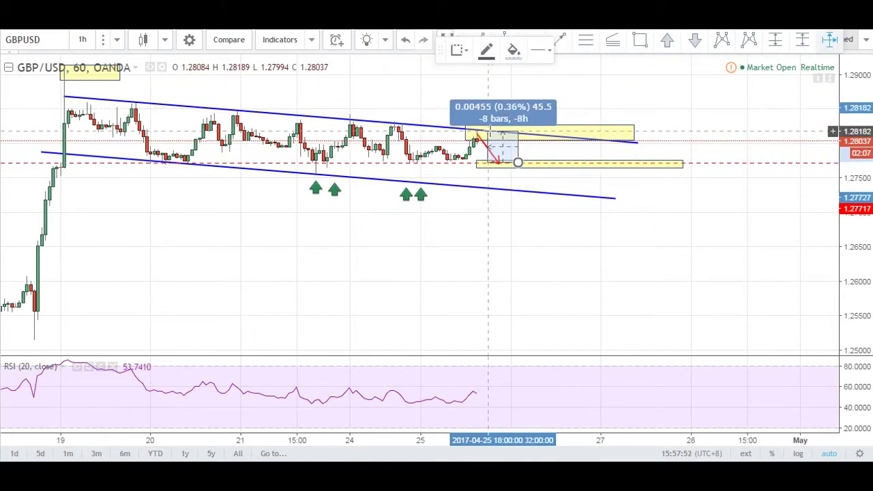
pyautogui.press('Escape')
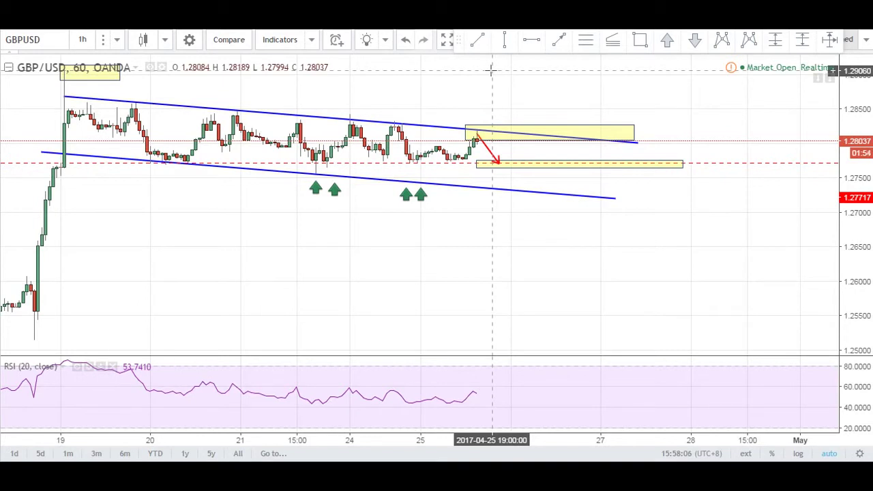
pyautogui.scroll(5, 392, 164)
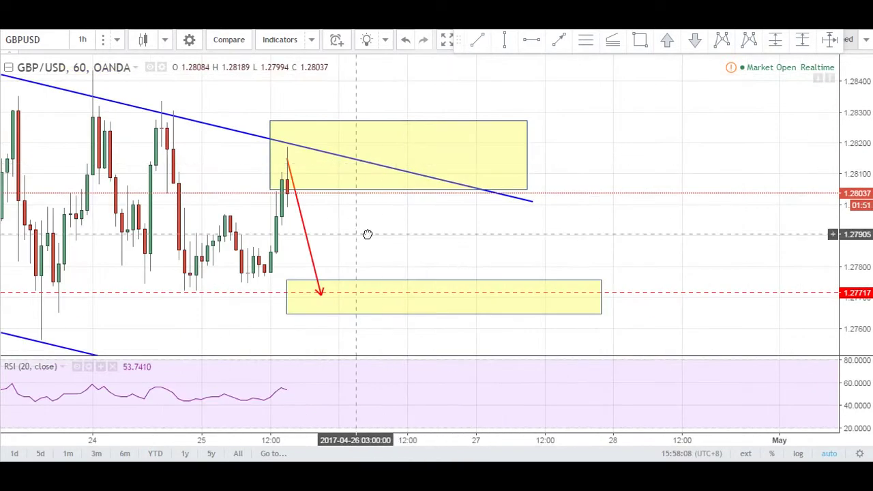
pyautogui.moveTo(367, 234); pyautogui.dragTo(450, 236)
pyautogui.scroll(-3, 450, 236)
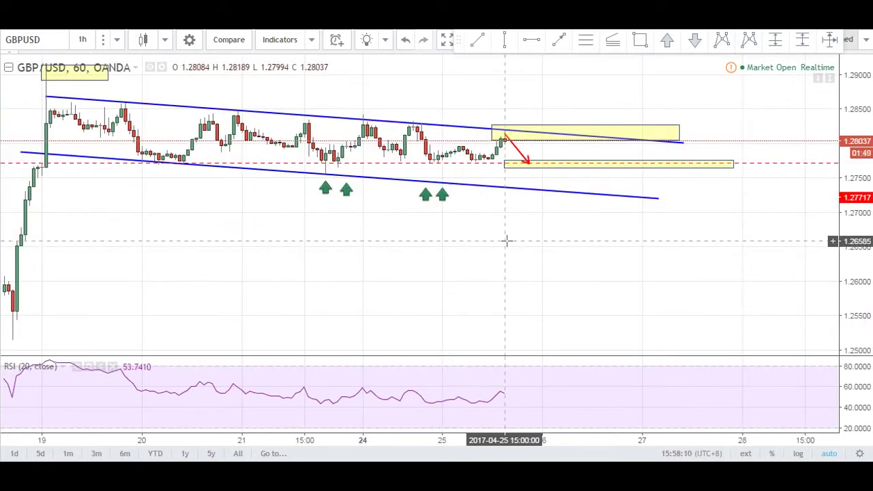
pyautogui.scroll(3, 505, 241)
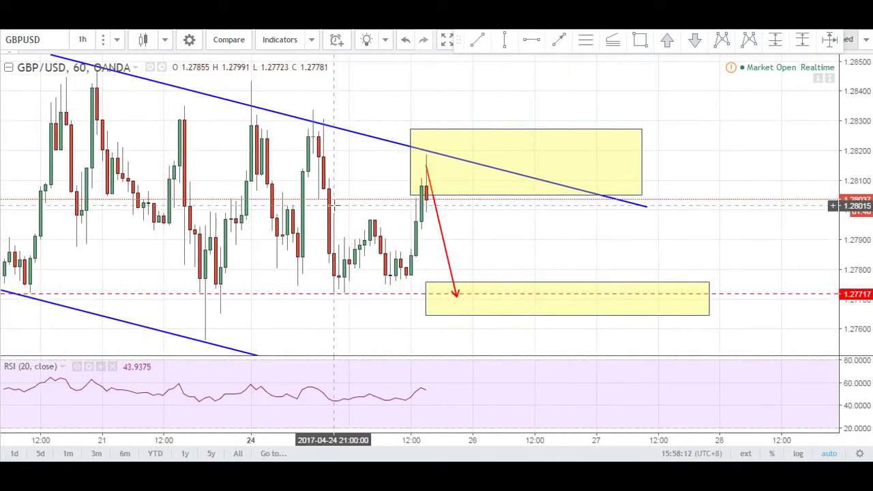
# Switch to the EUR/USD daily chart and trace the price swings inside the rising channel with red arrows.
pyautogui.click(529, 15)
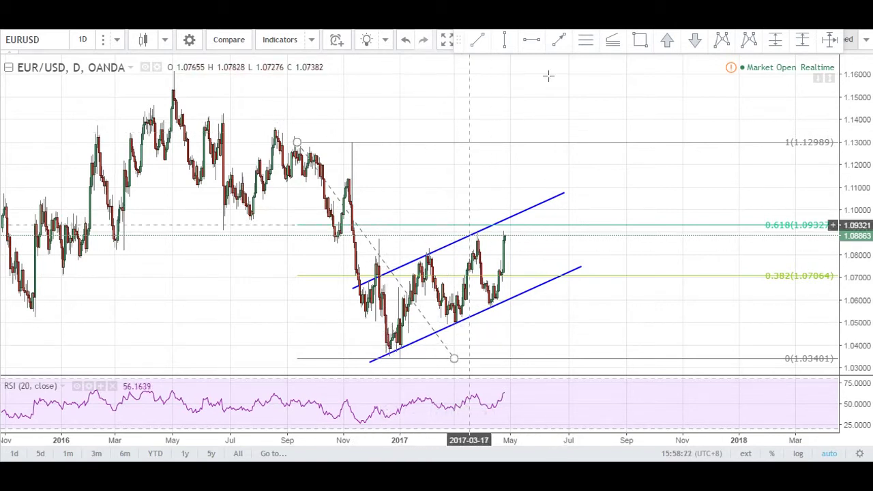
pyautogui.moveTo(378, 278)
pyautogui.mouseDown()
pyautogui.moveTo(389, 351)
pyautogui.moveTo(427, 257)
pyautogui.moveTo(457, 319)
pyautogui.moveTo(478, 235)
pyautogui.moveTo(494, 307)
pyautogui.moveTo(516, 216)
pyautogui.mouseUp()
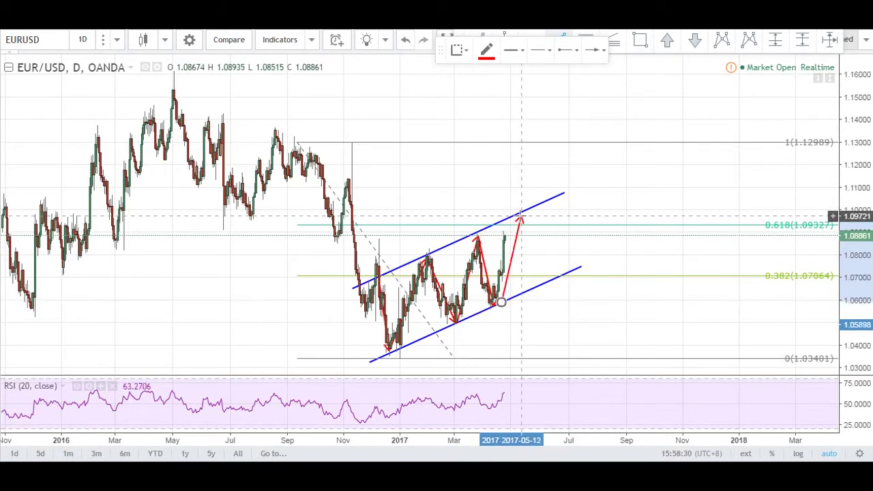
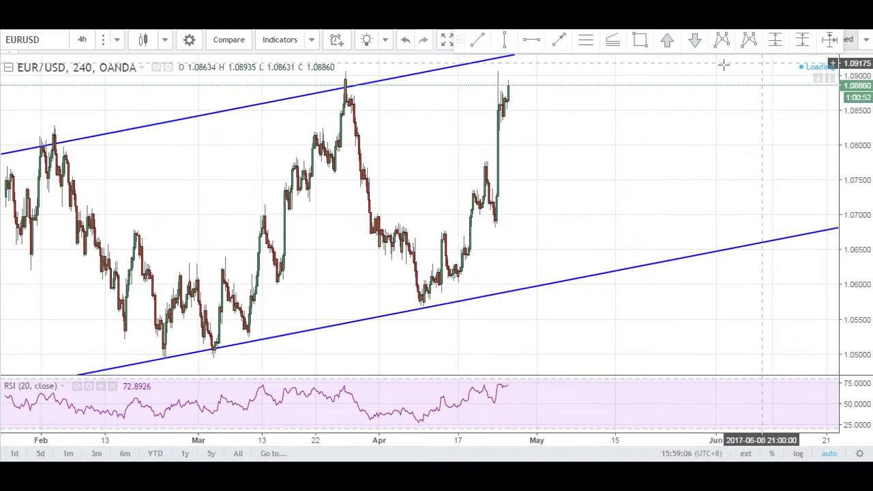
pyautogui.click(559, 41)
pyautogui.moveTo(506, 193); pyautogui.dragTo(503, 87)
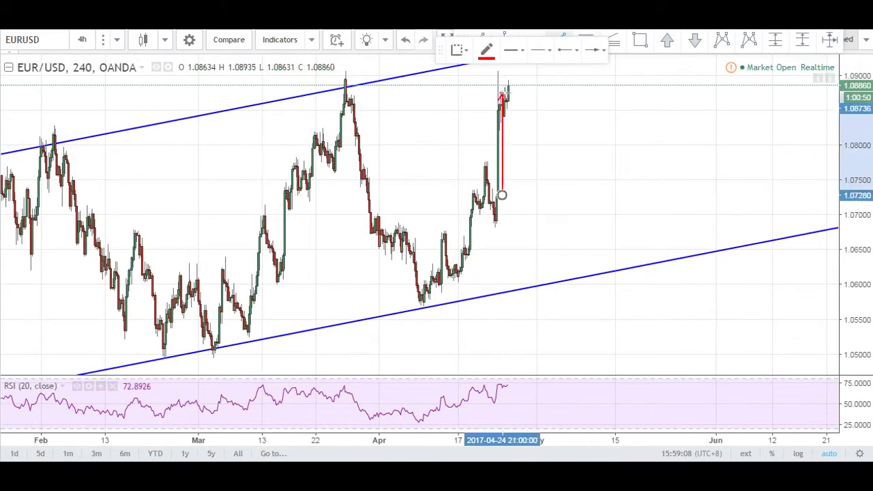
pyautogui.click(505, 117)
pyautogui.press('Delete')
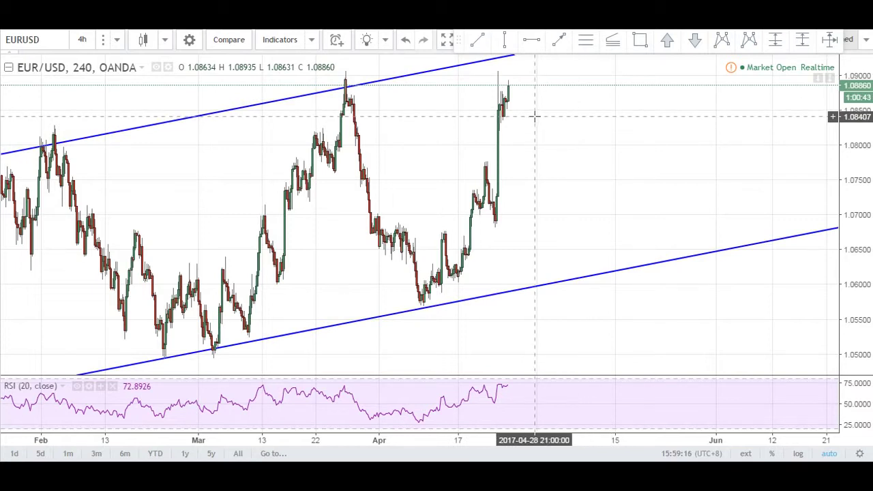
# Draw a horizontal line at 1.08946 and mark the late-March high at that level with a down arrow.
pyautogui.click(532, 39)
pyautogui.click(420, 80)
pyautogui.moveTo(392, 137); pyautogui.dragTo(591, 137)
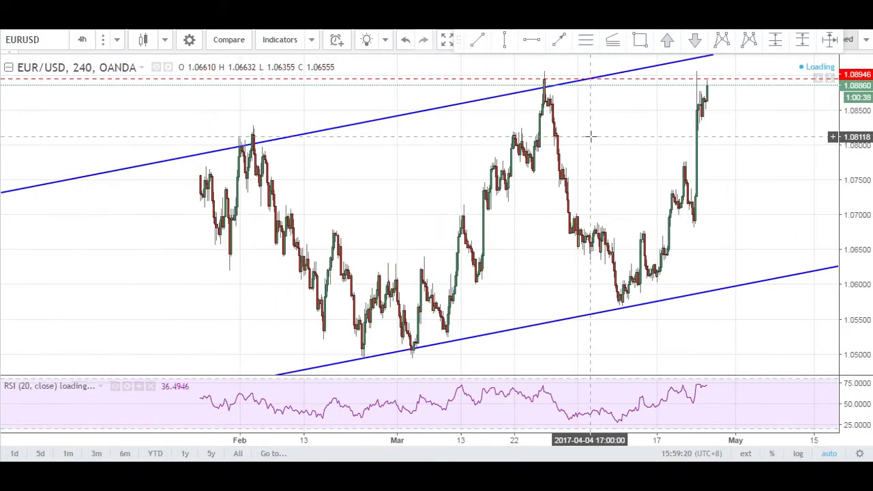
pyautogui.scroll(-2, 591, 137)
pyautogui.click(698, 42)
pyautogui.click(602, 67)
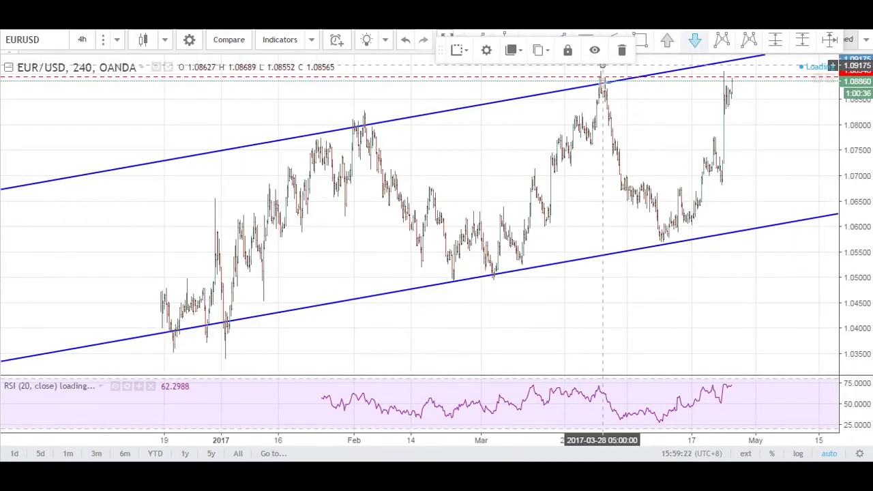
pyautogui.click(581, 152)
# Change the chart to the daily interval and mark the March, June and October 2016 lows near the horizontal line with up arrows.
pyautogui.click(117, 39)
pyautogui.click(117, 272)
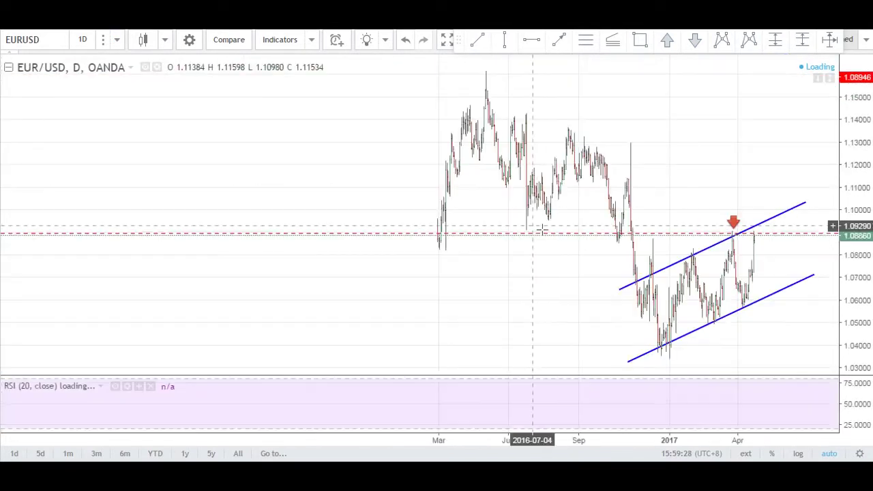
pyautogui.click(663, 44)
pyautogui.click(378, 251)
pyautogui.click(182, 248)
pyautogui.moveTo(273, 277); pyautogui.dragTo(468, 205)
pyautogui.click(668, 45)
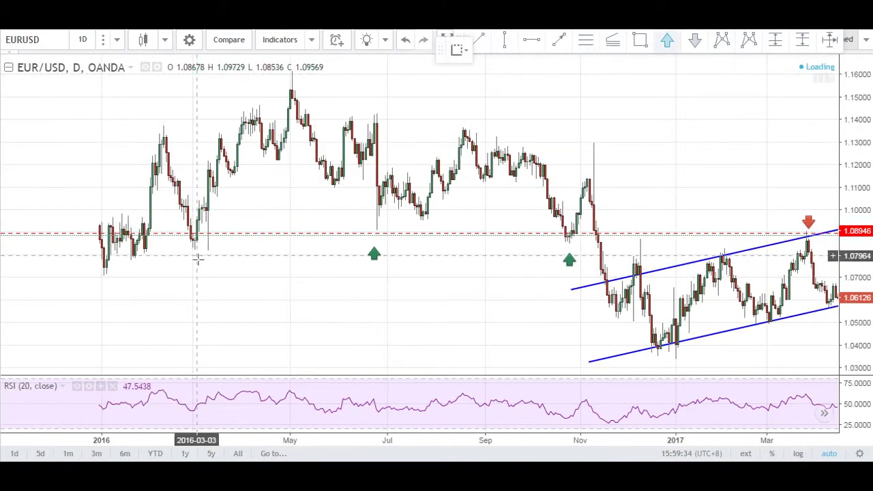
pyautogui.click(196, 258)
pyautogui.click(213, 259)
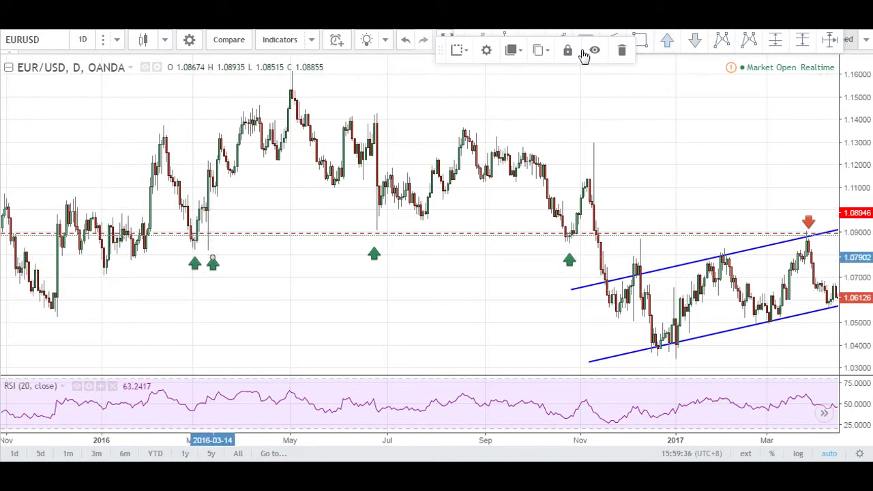
# Draw a yellow rectangle over the consolidation from 2015-11-30 to 2016-02-03, between about 1.1021 and 1.0750.
pyautogui.click(640, 40)
pyautogui.moveTo(50, 205); pyautogui.dragTo(149, 266)
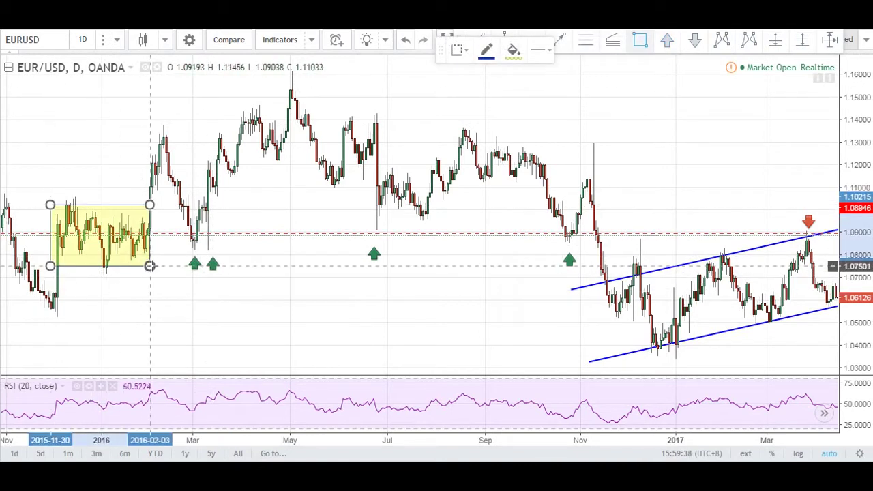
pyautogui.click(151, 265)
# Change the EUR/USD chart to the 4-hour interval with the rising channel and the latest candles in view.
pyautogui.moveTo(418, 318); pyautogui.dragTo(230, 318)
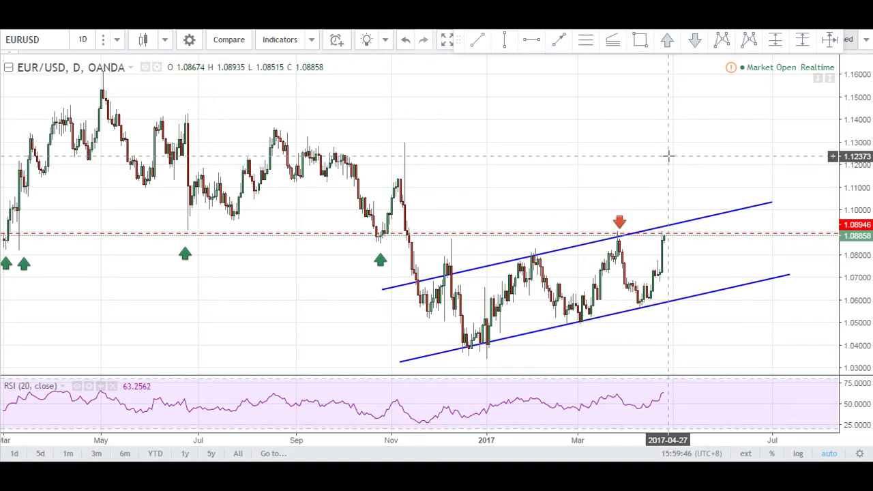
pyautogui.scroll(3, 669, 157)
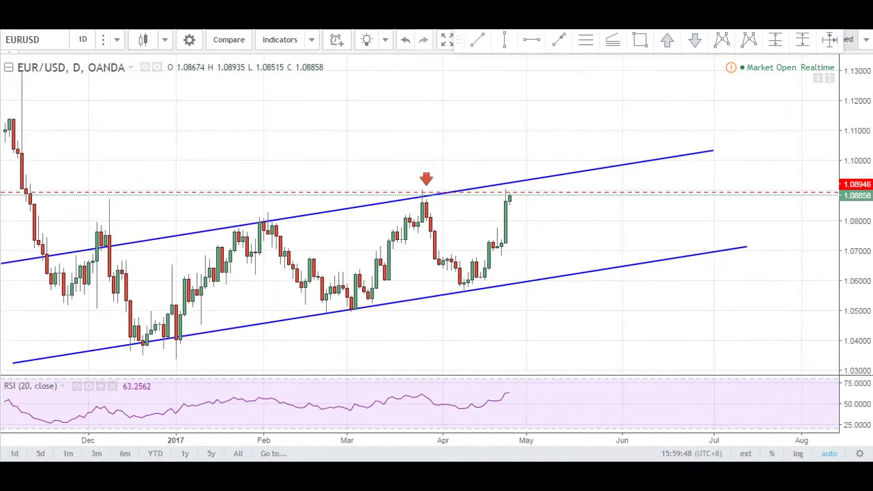
pyautogui.click(118, 41)
pyautogui.click(107, 250)
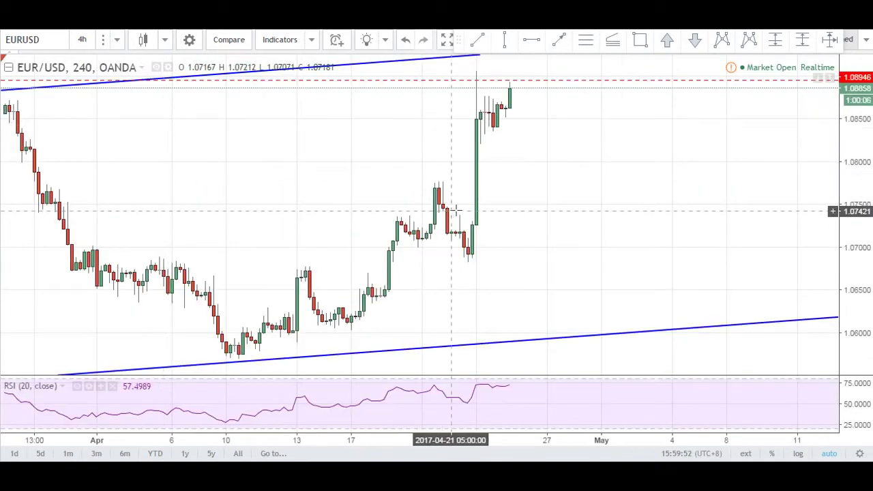
pyautogui.scroll(-2, 658, 204)
pyautogui.scroll(-2, 709, 189)
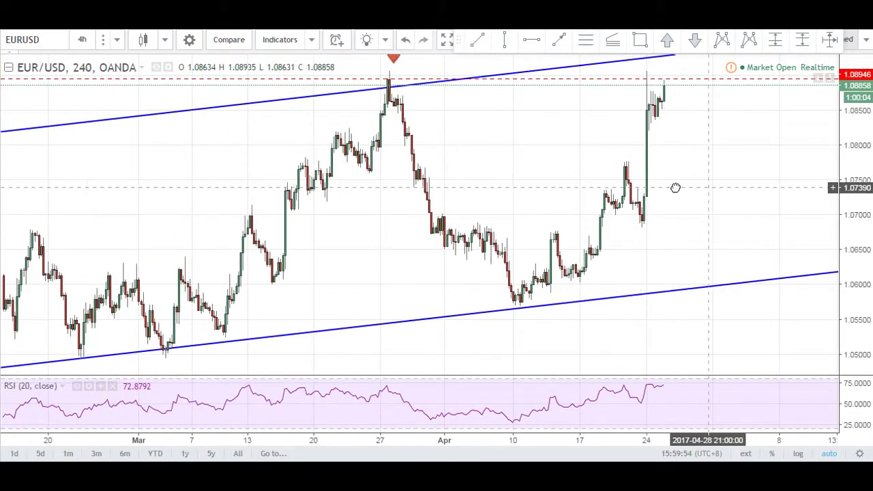
pyautogui.moveTo(708, 187); pyautogui.dragTo(581, 187)
pyautogui.moveTo(671, 163); pyautogui.dragTo(614, 179)
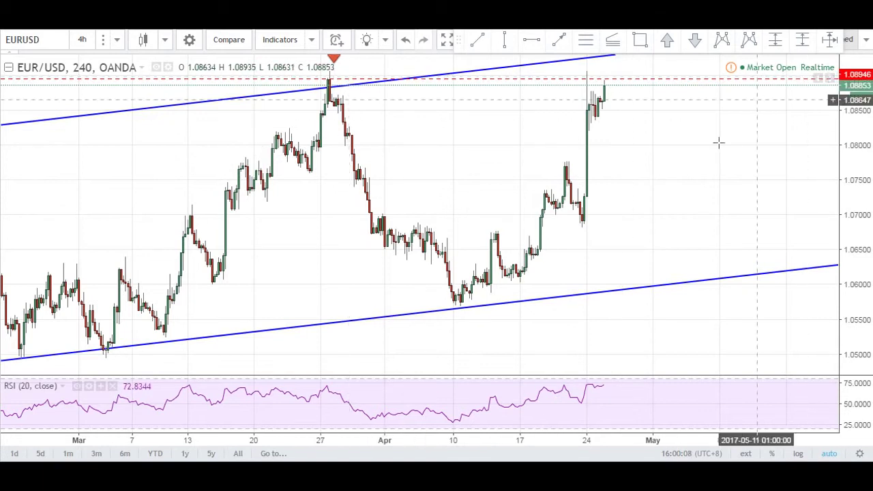
# Draw a red projection arrow from the latest high at about 1.0893 down to about 1.0720 on May 3.
pyautogui.moveTo(692, 131); pyautogui.dragTo(644, 130)
pyautogui.click(559, 40)
pyautogui.click(562, 80)
pyautogui.click(636, 201)
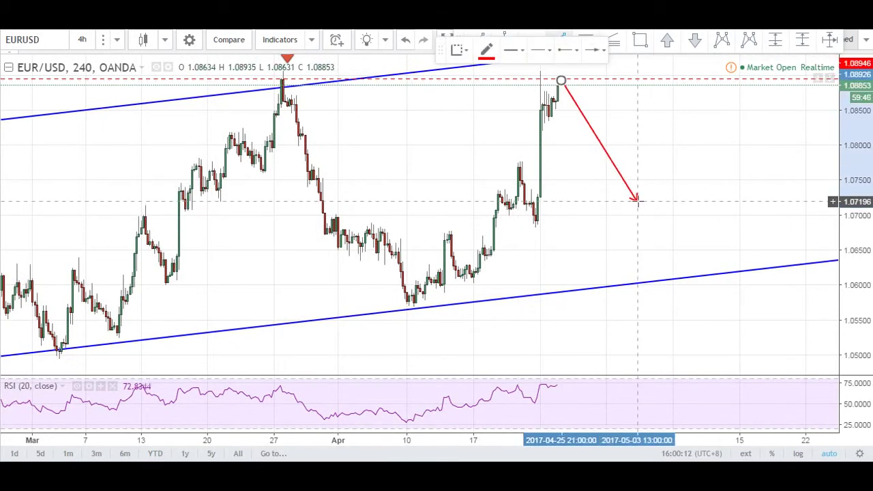
# Delete the red projection arrow and change the EUR/USD chart to the daily interval with the rising channel in view.
pyautogui.press('Delete')
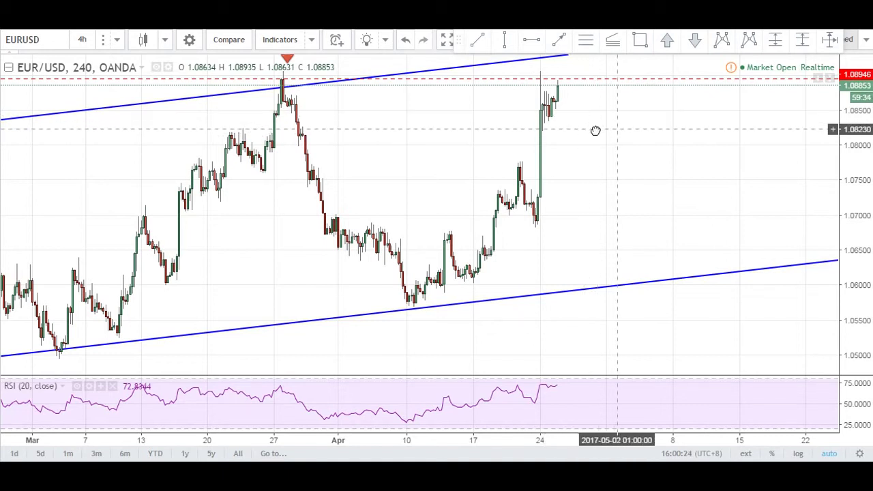
pyautogui.scroll(-5, 595, 132)
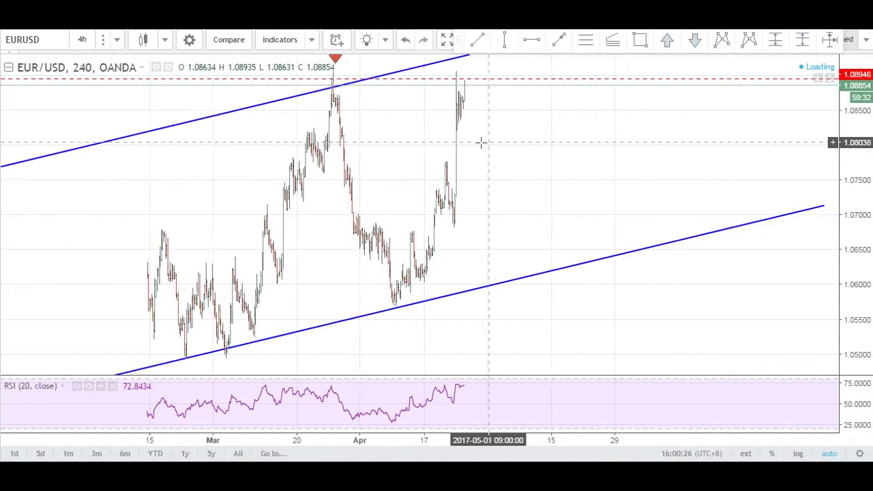
pyautogui.click(118, 40)
pyautogui.click(384, 115)
pyautogui.scroll(-4, 345, 125)
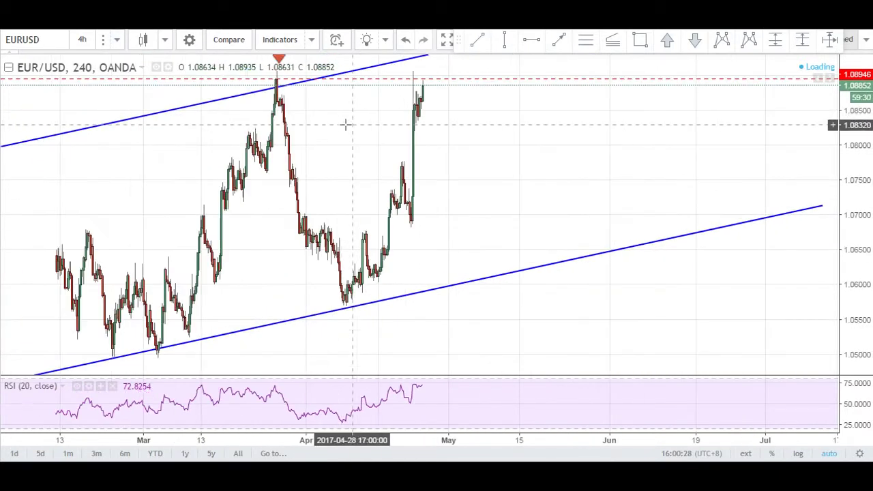
pyautogui.click(116, 40)
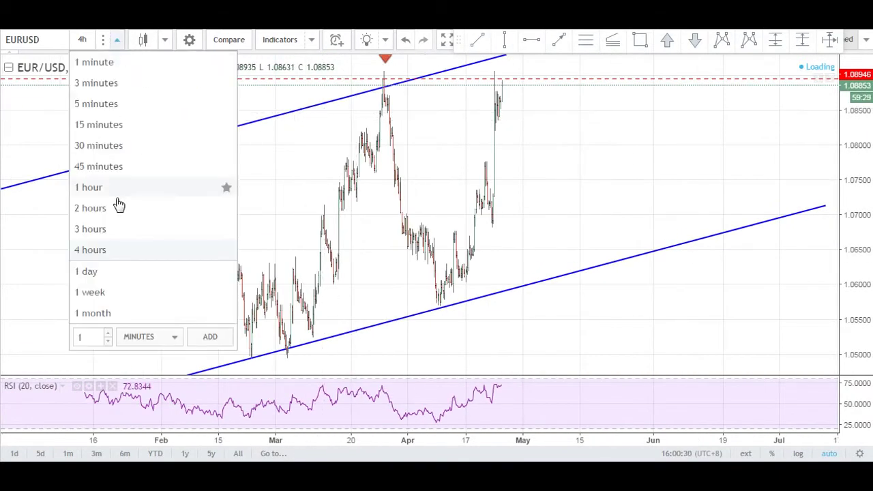
pyautogui.click(97, 271)
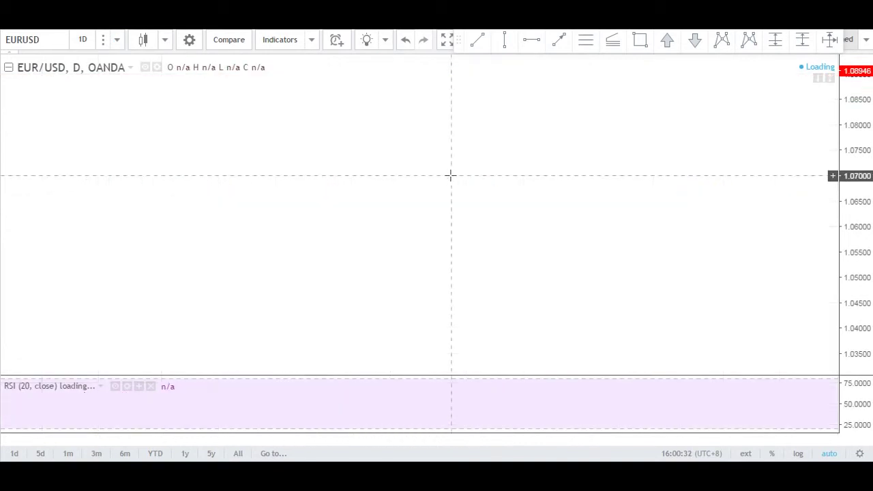
pyautogui.scroll(2, 468, 197)
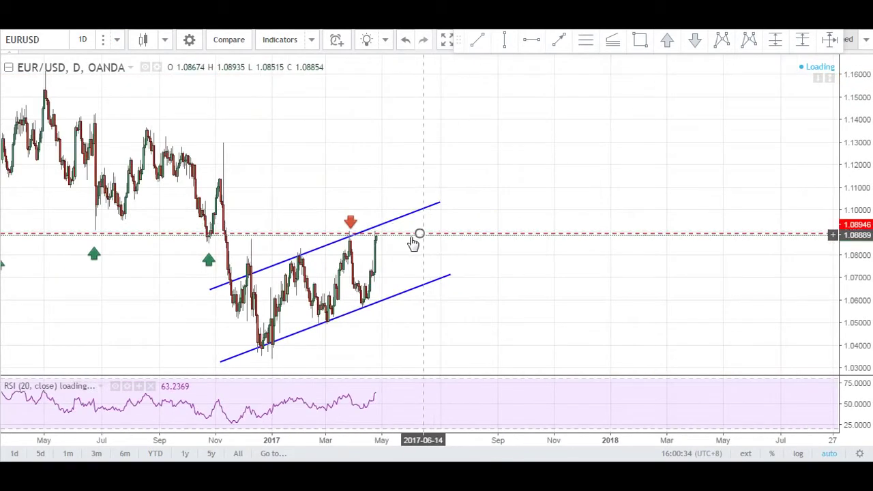
pyautogui.moveTo(443, 177); pyautogui.dragTo(562, 171)
pyautogui.scroll(3, 525, 204)
pyautogui.moveTo(354, 144); pyautogui.dragTo(388, 141)
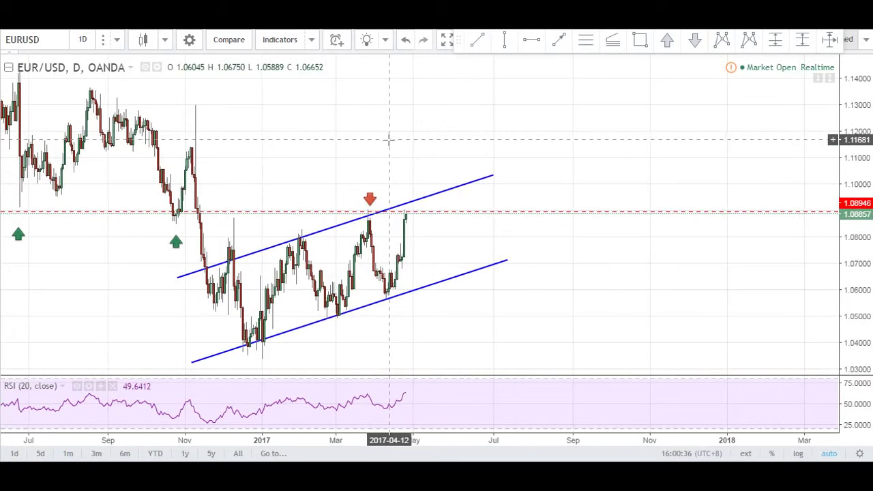
# Enlarge the RSI pane and draw a short red arrow from the latest daily candle up to the channel's upper line.
pyautogui.click(437, 208)
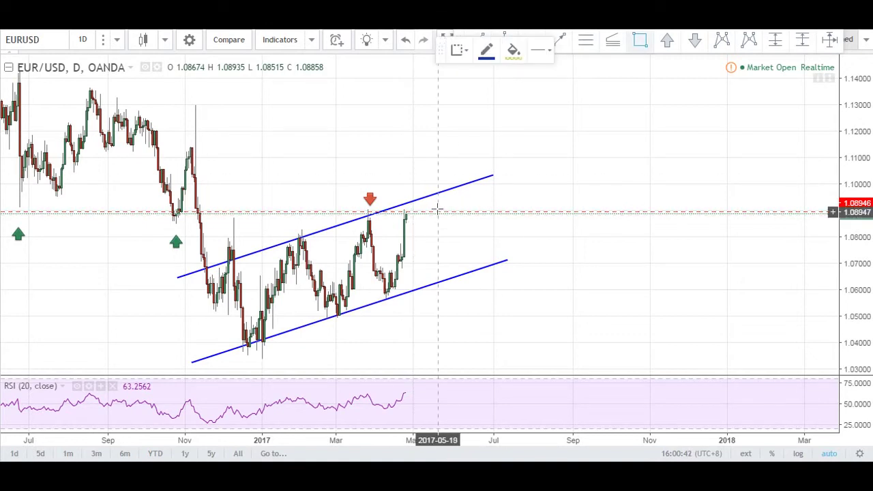
pyautogui.press('Escape')
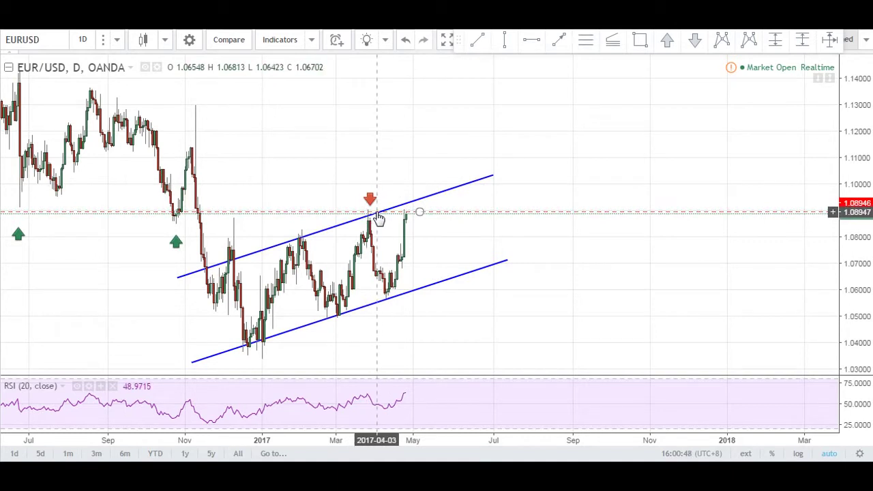
pyautogui.moveTo(404, 377); pyautogui.dragTo(410, 332)
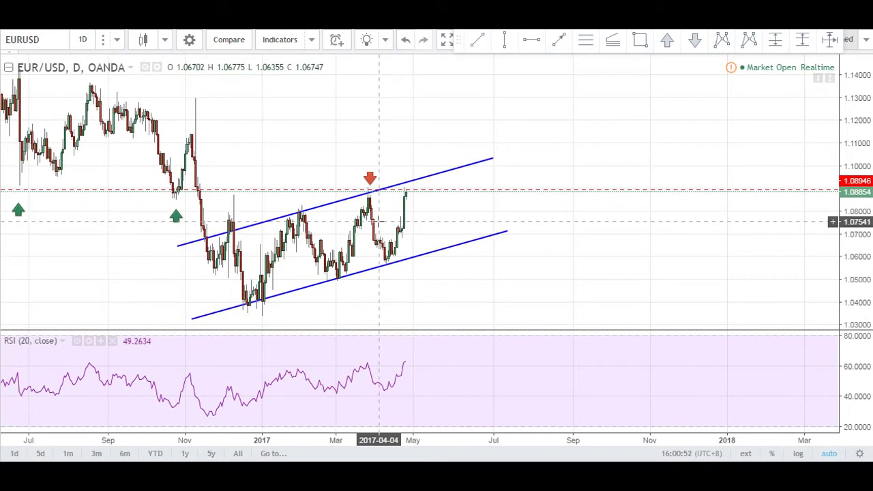
pyautogui.click(566, 40)
pyautogui.click(408, 182)
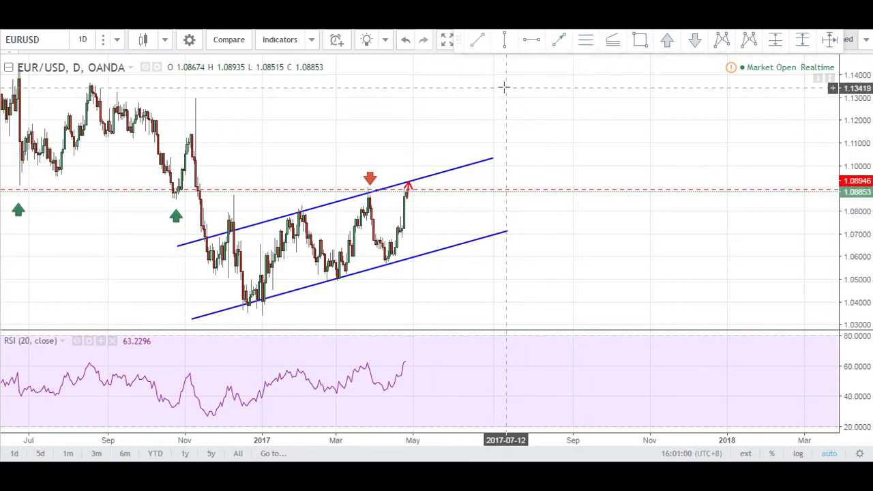
pyautogui.click(492, 41)
pyautogui.click(194, 97)
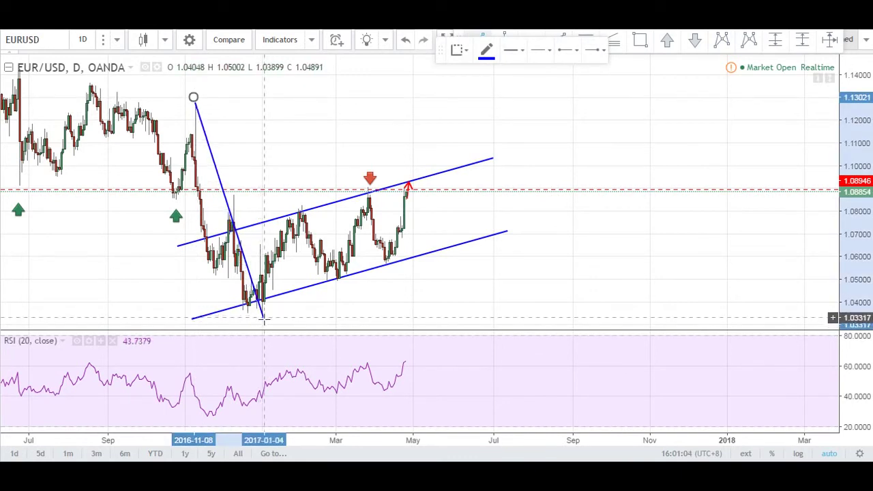
pyautogui.press('Escape')
# Draw a Fibonacci retracement from the November 2016 high at 1.12960 down to 1.03378, and remove the short red arrow.
pyautogui.click(588, 41)
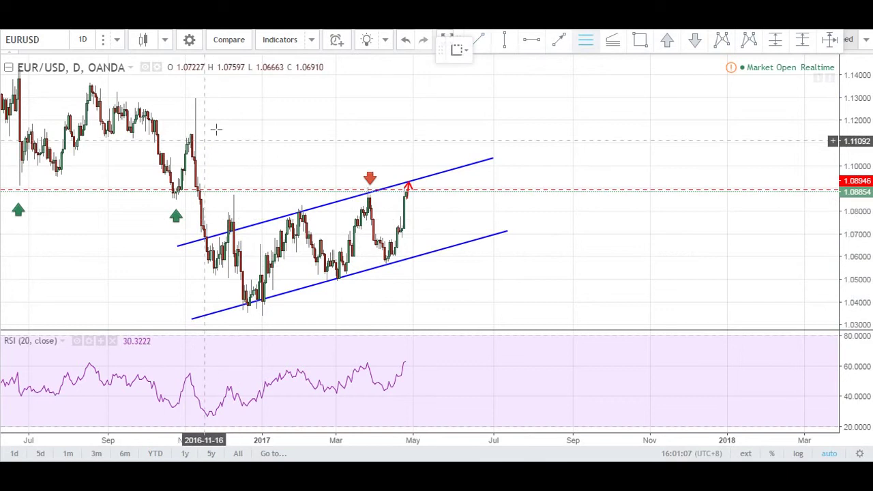
pyautogui.click(200, 99)
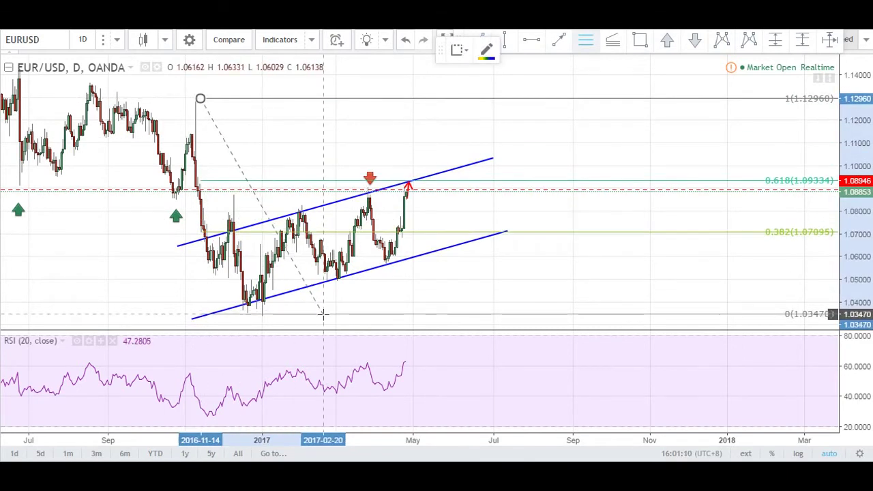
pyautogui.click(322, 316)
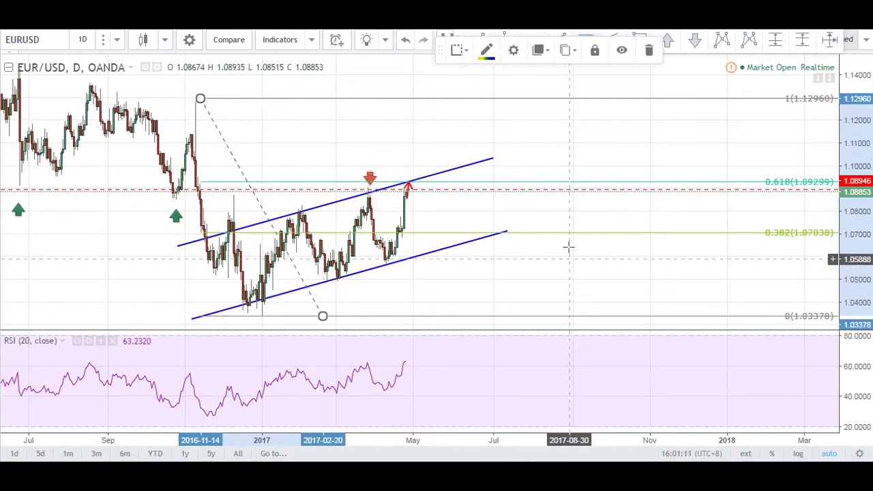
pyautogui.click(418, 197)
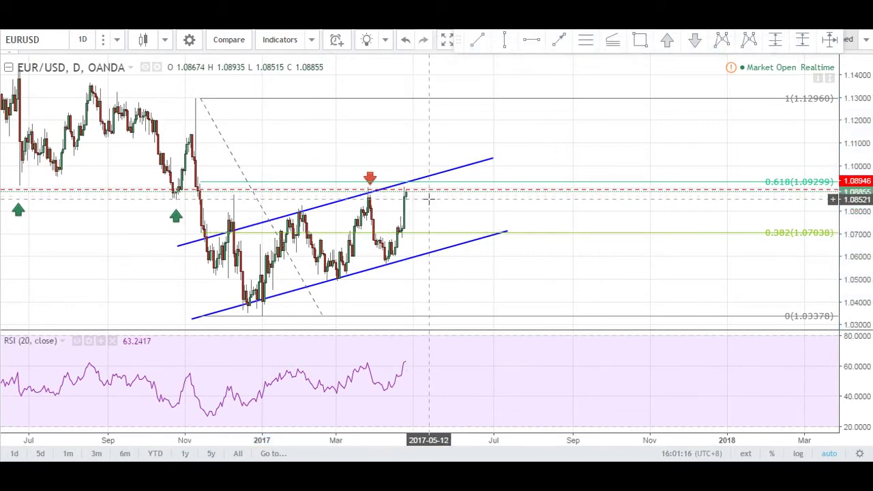
# Hide the 0.382 level in the Fibonacci retracement's style settings.
pyautogui.doubleClick(532, 236)
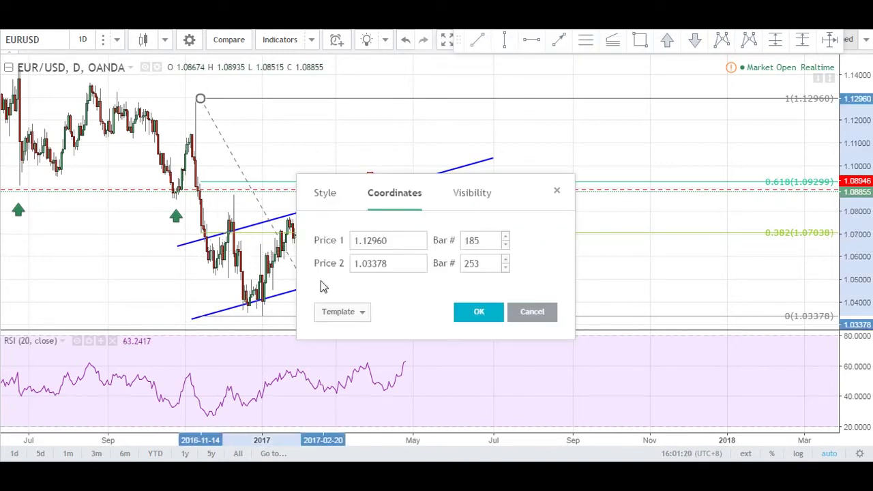
pyautogui.click(324, 194)
pyautogui.moveTo(518, 191); pyautogui.dragTo(410, 81)
pyautogui.press('Return')
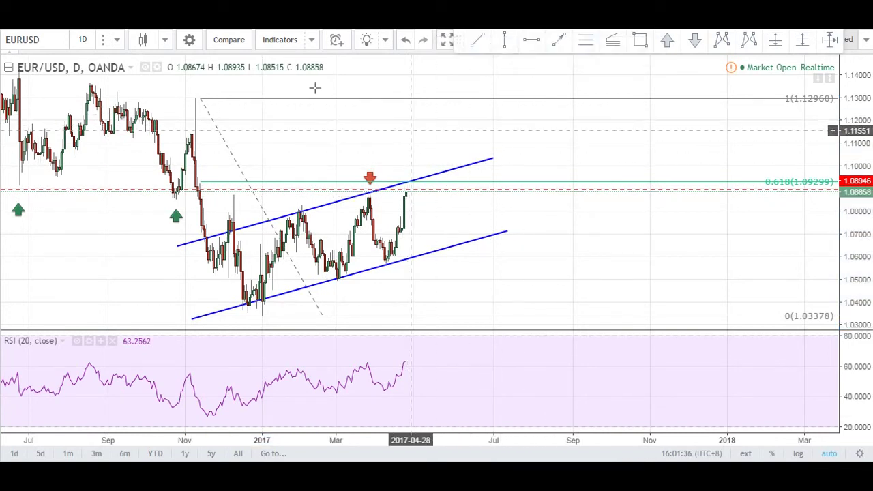
# Change the EUR/USD chart to the 4-hour interval with the latest candles, the 0.618 level and the channel in view.
pyautogui.click(117, 39)
pyautogui.click(106, 250)
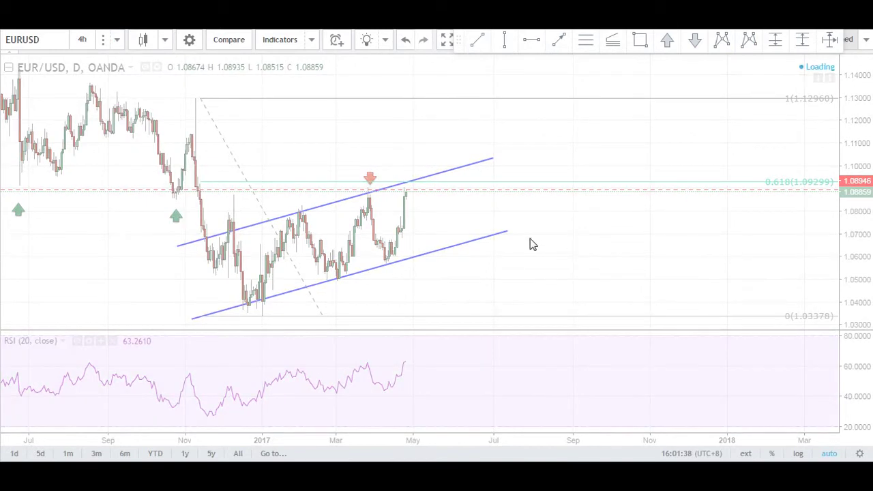
pyautogui.moveTo(448, 195); pyautogui.dragTo(611, 176)
pyautogui.scroll(-3, 659, 157)
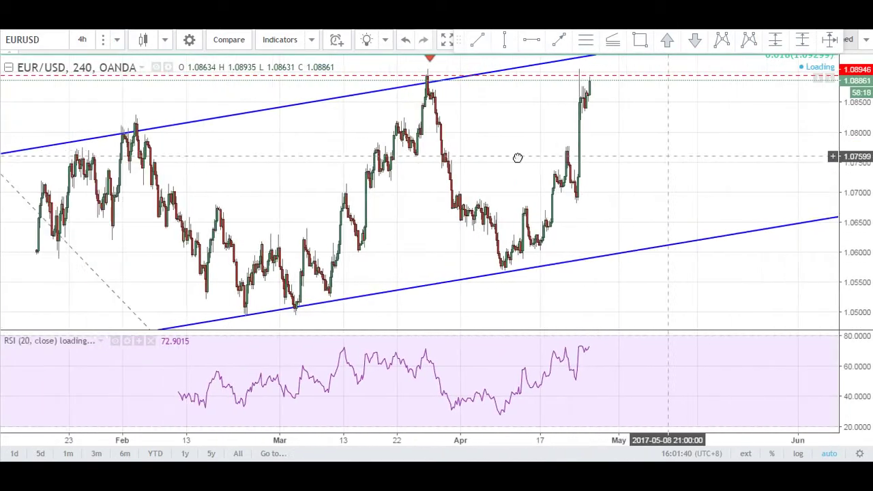
pyautogui.moveTo(518, 158); pyautogui.dragTo(484, 156)
pyautogui.moveTo(858, 156); pyautogui.dragTo(857, 173)
pyautogui.moveTo(605, 142); pyautogui.dragTo(600, 196)
pyautogui.moveTo(566, 178); pyautogui.dragTo(590, 158)
# Draw a red arrow from the latest candle at about 1.0872 up to about 1.0926, where the 0.618 level meets the channel's upper line.
pyautogui.click(558, 40)
pyautogui.click(430, 140)
pyautogui.click(448, 108)
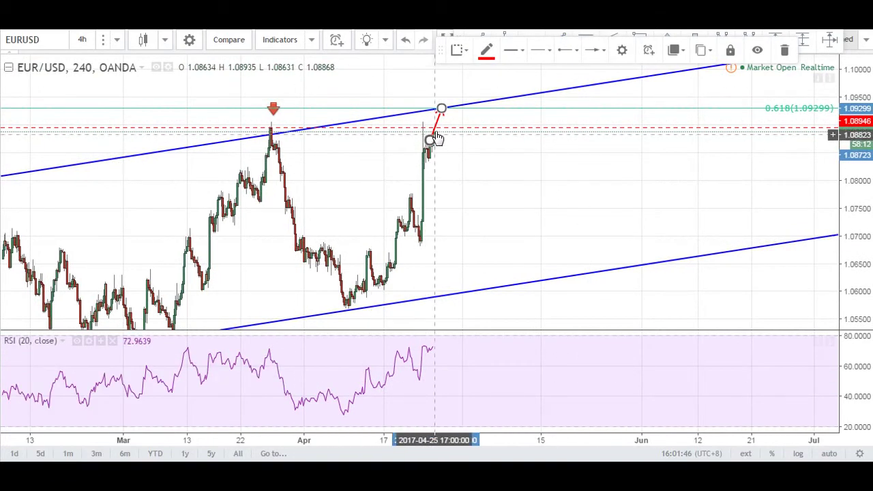
pyautogui.moveTo(442, 111)
pyautogui.mouseDown()
pyautogui.moveTo(434, 130)
pyautogui.moveTo(441, 124)
pyautogui.mouseUp()
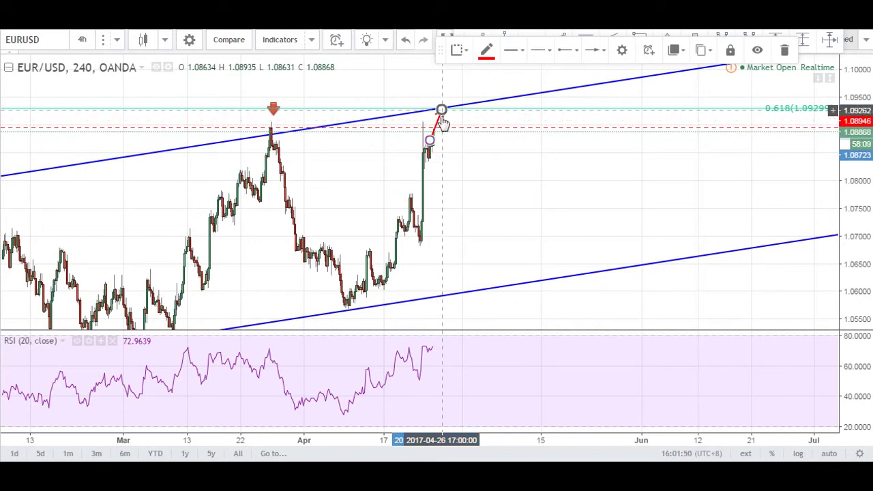
pyautogui.click(523, 191)
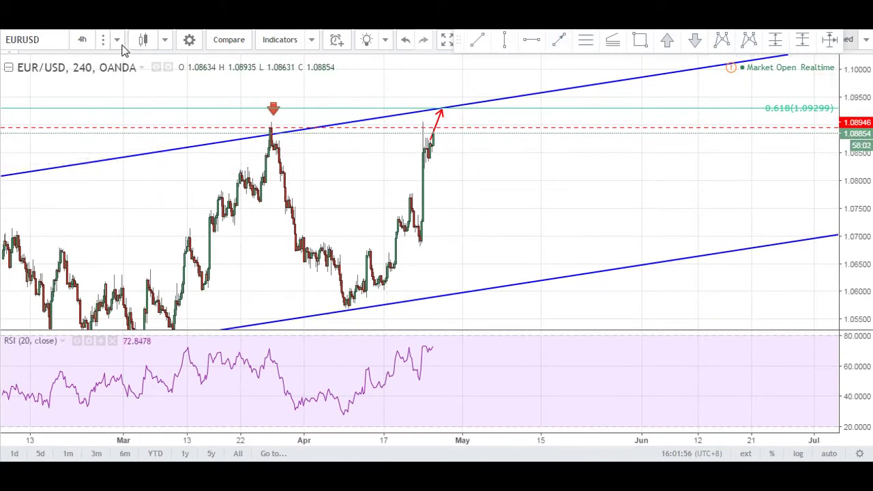
pyautogui.click(559, 39)
pyautogui.click(511, 197)
pyautogui.click(586, 157)
pyautogui.press('Escape')
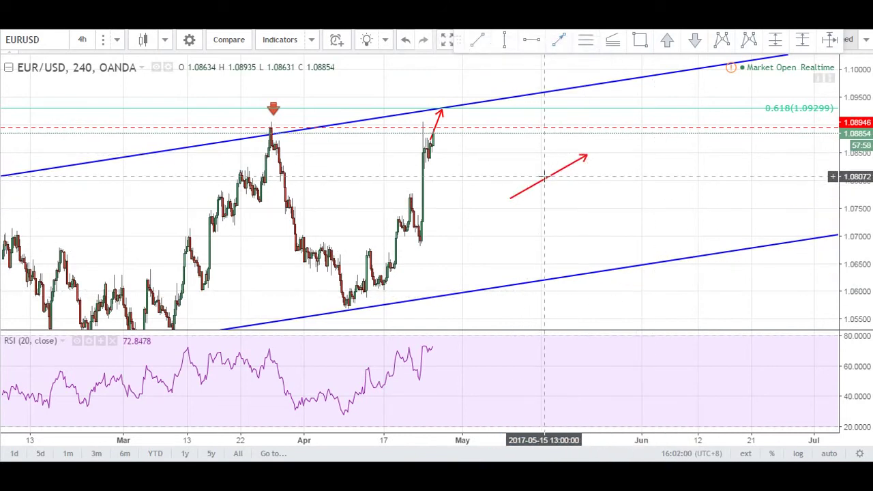
pyautogui.doubleClick(549, 184)
pyautogui.click(508, 404)
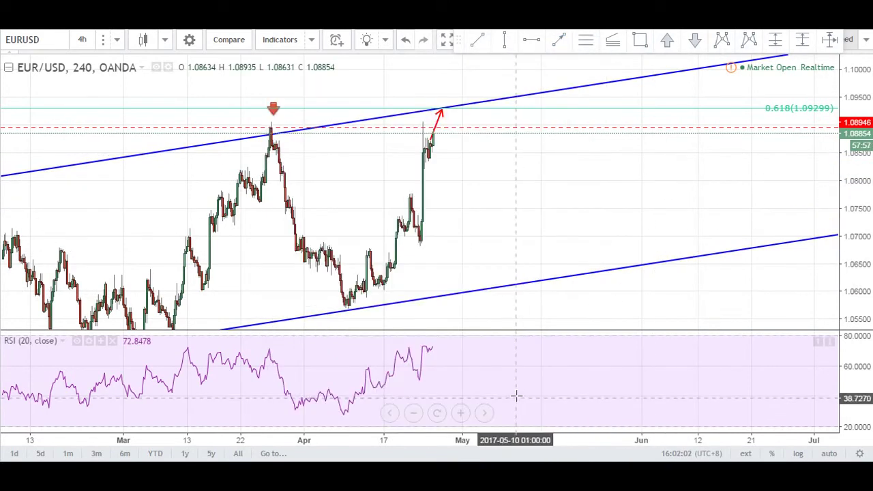
# Change the EUR/USD chart to the 1-hour interval and delete the red arrow pointing to the 0.618 level.
pyautogui.click(82, 39)
pyautogui.click(109, 187)
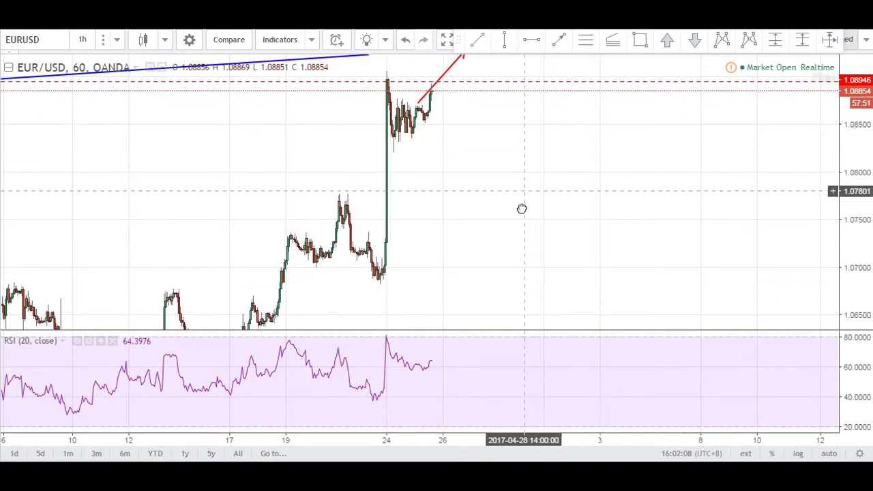
pyautogui.moveTo(523, 192); pyautogui.dragTo(489, 257)
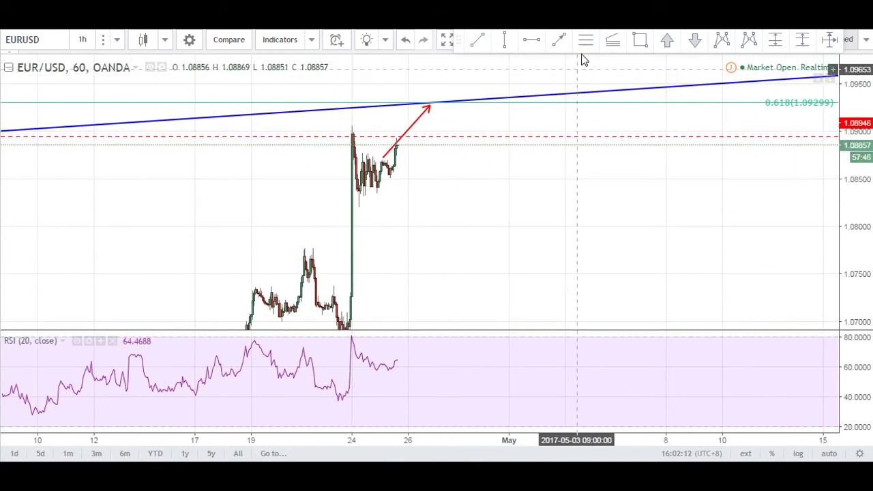
pyautogui.click(558, 47)
pyautogui.click(411, 128)
pyautogui.press('Delete')
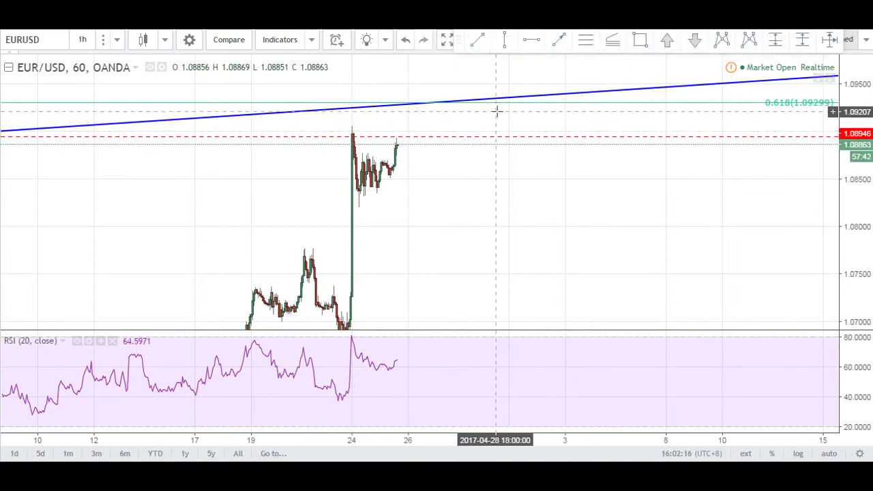
# Draw red arrows from the latest candle up to the 0.618 level and from the April 24 high at about 1.0894 rising past the channel line.
pyautogui.click(559, 41)
pyautogui.click(394, 165)
pyautogui.click(418, 104)
pyautogui.click(341, 137)
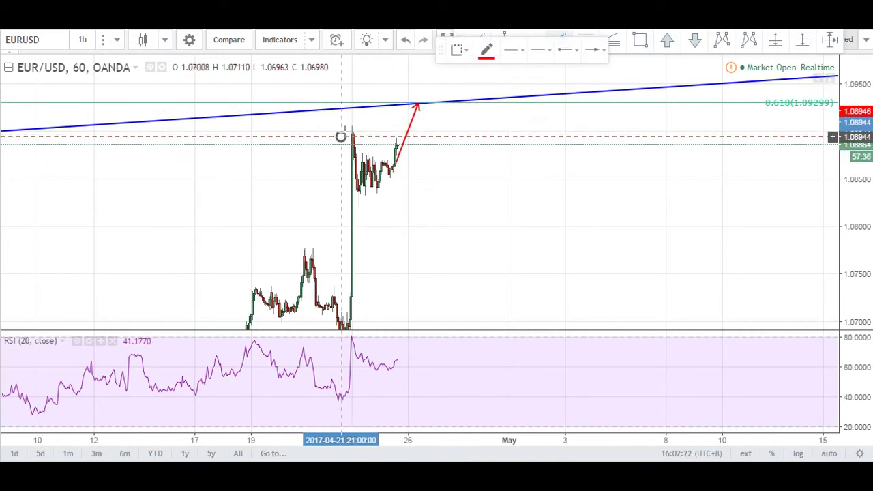
pyautogui.click(451, 87)
# Draw two red arrows on the RSI, one rising from about 62 to 74 and one falling from the peak at about 81 to 61.
pyautogui.click(394, 364)
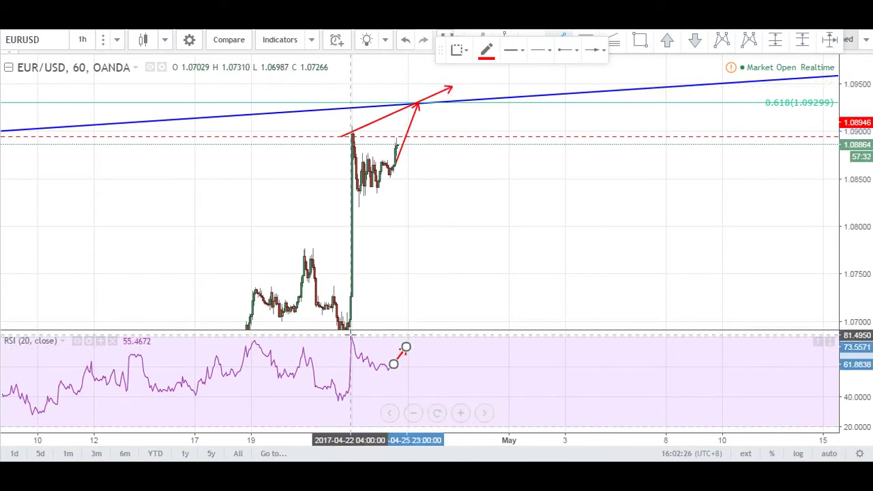
pyautogui.click(351, 334)
pyautogui.click(479, 365)
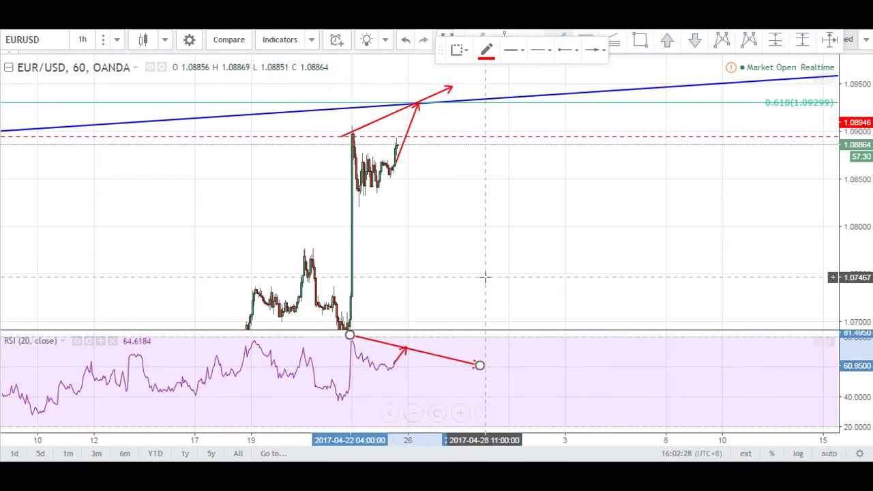
pyautogui.click(468, 276)
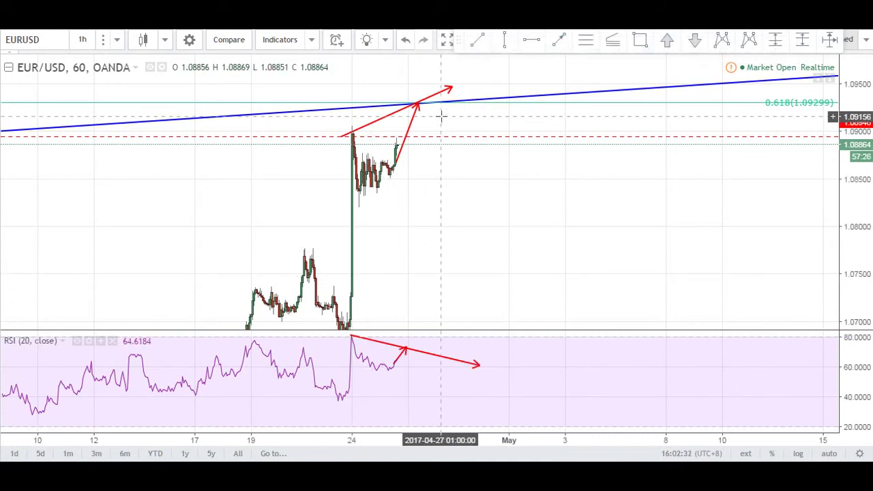
# Draw a thin yellow rectangle just below the 0.618 level, extending forward from the latest candles.
pyautogui.click(402, 103)
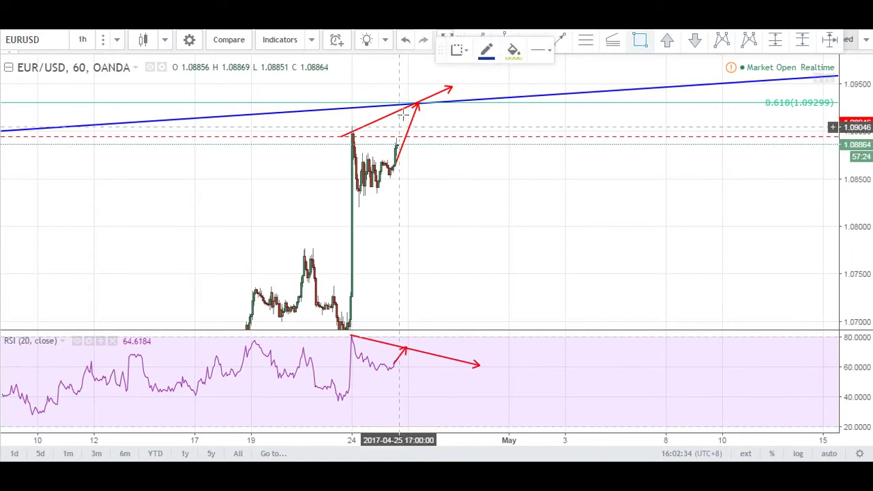
pyautogui.moveTo(402, 102); pyautogui.dragTo(620, 111)
# Reset the chart view and change EUR/USD to the 4-hour interval.
pyautogui.rightClick(530, 259)
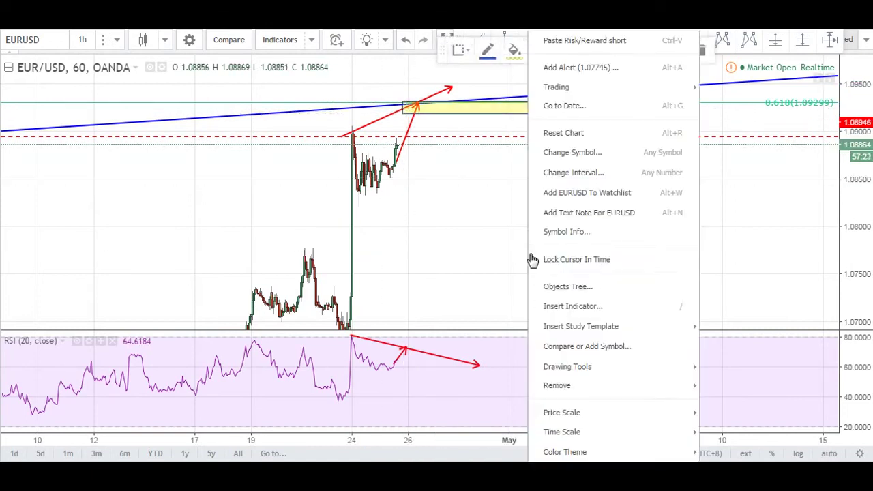
pyautogui.click(575, 132)
pyautogui.scroll(-2, 583, 213)
pyautogui.click(117, 40)
pyautogui.click(116, 248)
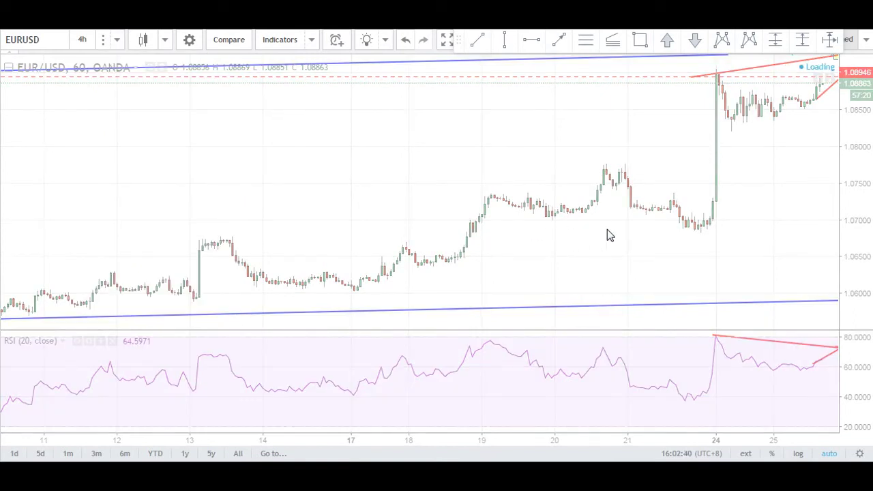
# Place a short position with its entry at the 0.618 level, about 1.0930, beside the latest candles on the EUR/USD chart.
pyautogui.scroll(-3, 645, 171)
pyautogui.moveTo(672, 163); pyautogui.dragTo(346, 165)
pyautogui.moveTo(648, 144); pyautogui.dragTo(541, 145)
pyautogui.moveTo(842, 159); pyautogui.dragTo(839, 164)
pyautogui.moveTo(597, 168)
pyautogui.mouseDown()
pyautogui.moveTo(608, 215)
pyautogui.moveTo(592, 209)
pyautogui.mouseUp()
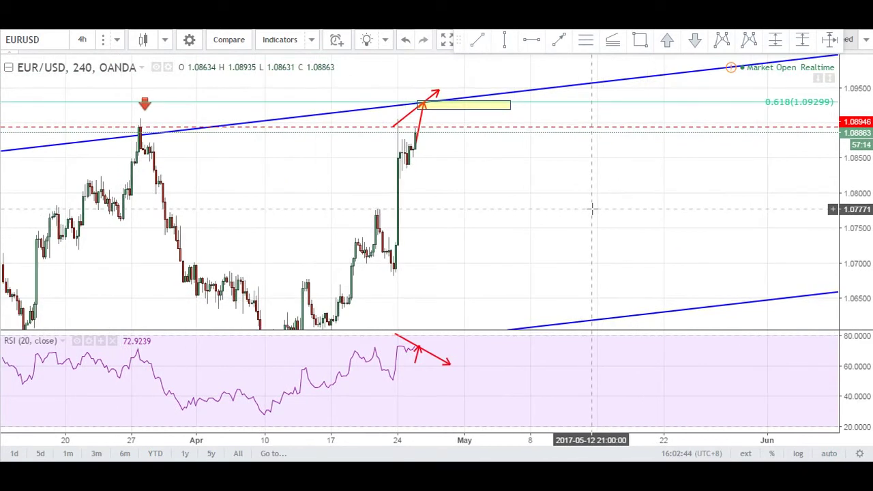
pyautogui.click(805, 43)
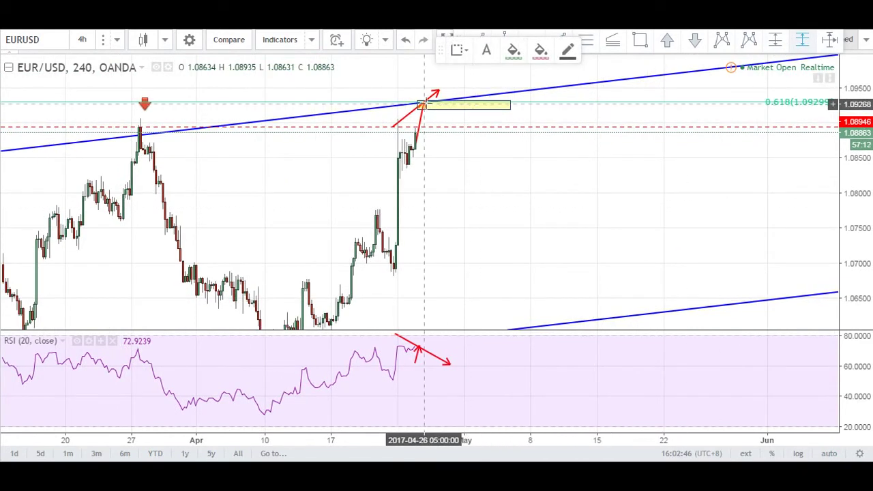
pyautogui.click(451, 104)
# Move the short position's entry to about 1.0933 at the latest candle and set its stop at about 1.0971.
pyautogui.scroll(-2, 406, 232)
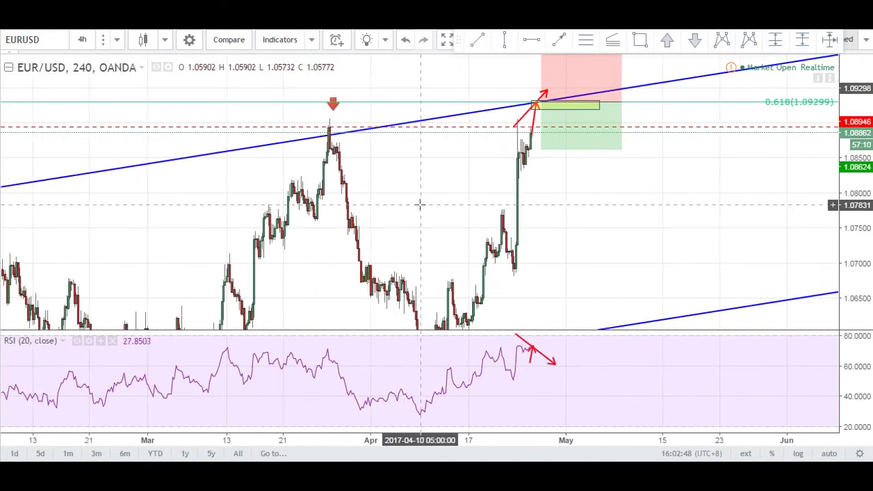
pyautogui.scroll(1, 492, 181)
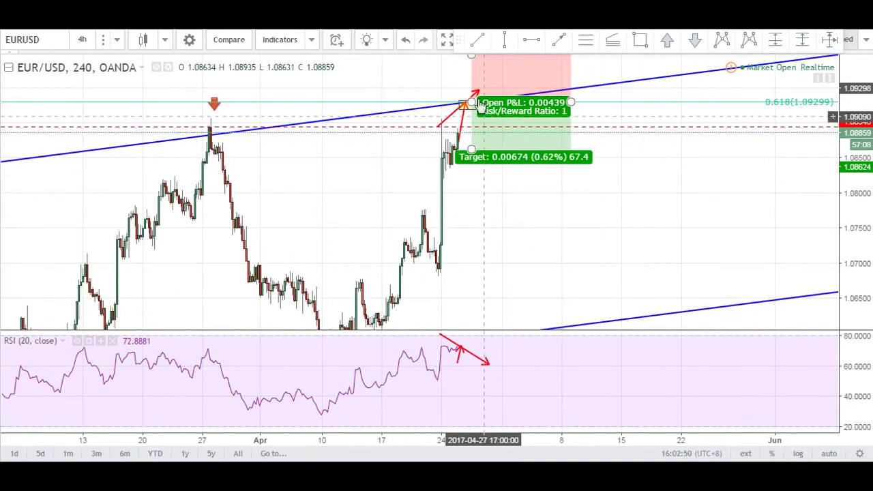
pyautogui.moveTo(473, 62)
pyautogui.mouseDown()
pyautogui.moveTo(474, 86)
pyautogui.moveTo(469, 65)
pyautogui.mouseUp()
pyautogui.moveTo(714, 186); pyautogui.dragTo(713, 241)
pyautogui.moveTo(481, 186); pyautogui.dragTo(459, 141)
pyautogui.moveTo(457, 109); pyautogui.dragTo(456, 128)
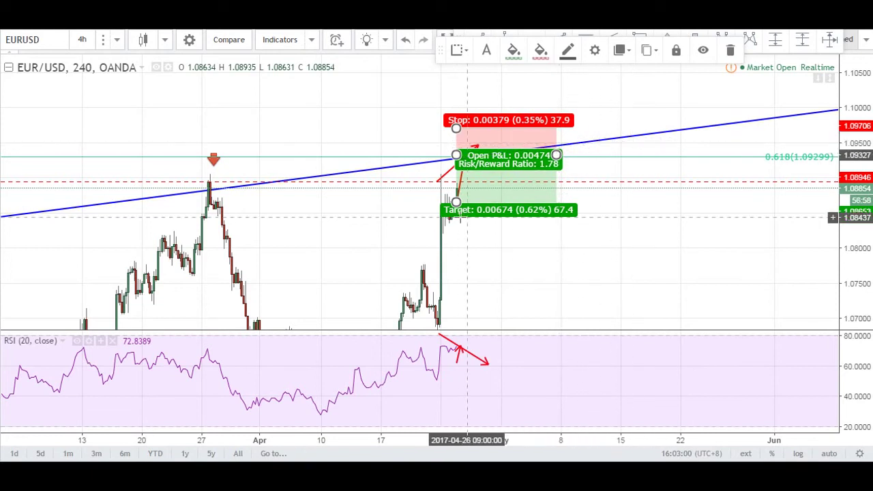
# Reset the chart view and draw a Fibonacci retracement from the April 10 low at about 1.0568 up to about 1.0923.
pyautogui.scroll(-1, 576, 279)
pyautogui.moveTo(637, 281); pyautogui.dragTo(530, 225)
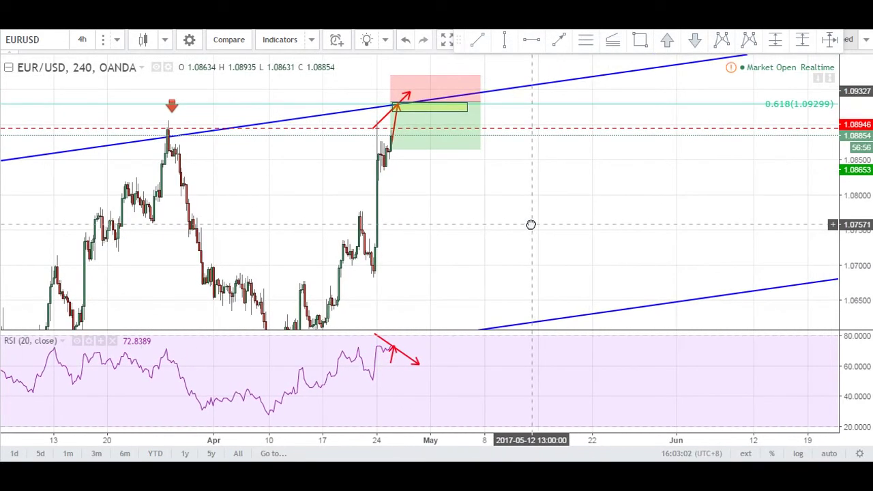
pyautogui.rightClick(531, 223)
pyautogui.click(584, 139)
pyautogui.moveTo(658, 171); pyautogui.dragTo(327, 179)
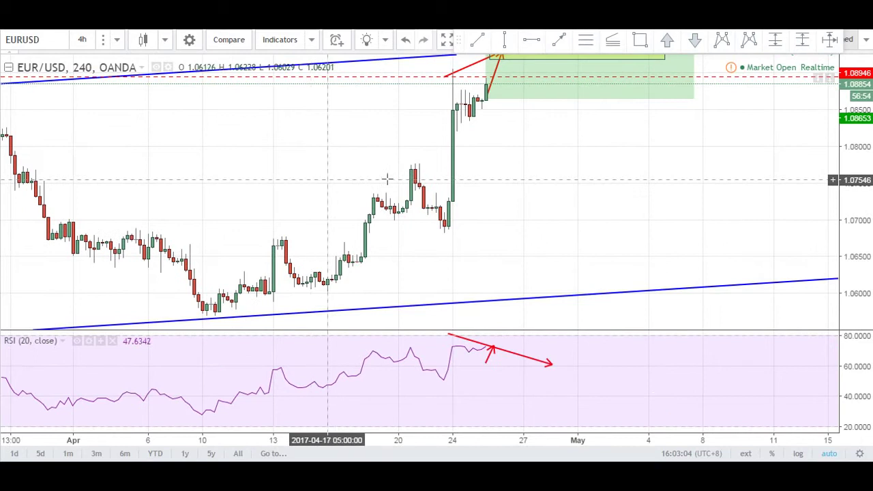
pyautogui.scroll(-5, 396, 179)
pyautogui.moveTo(587, 166); pyautogui.dragTo(484, 166)
pyautogui.click(585, 42)
pyautogui.click(406, 272)
pyautogui.click(405, 271)
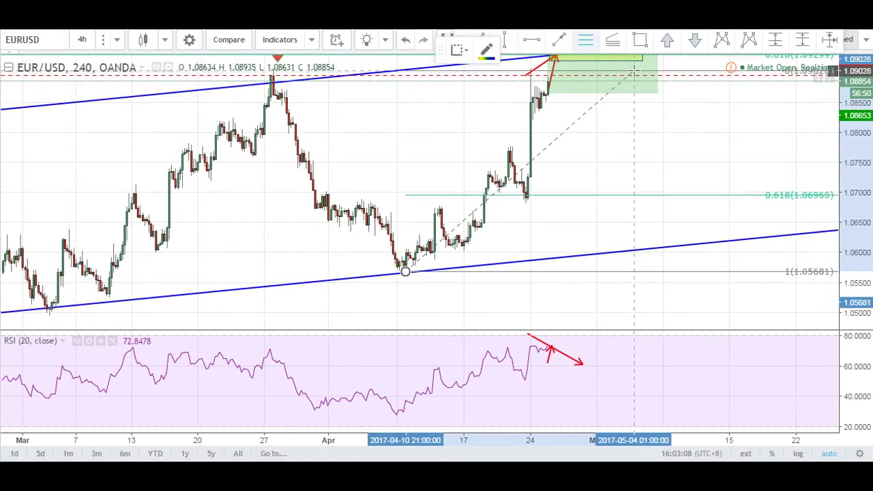
pyautogui.scroll(-3, 637, 59)
pyautogui.click(692, 58)
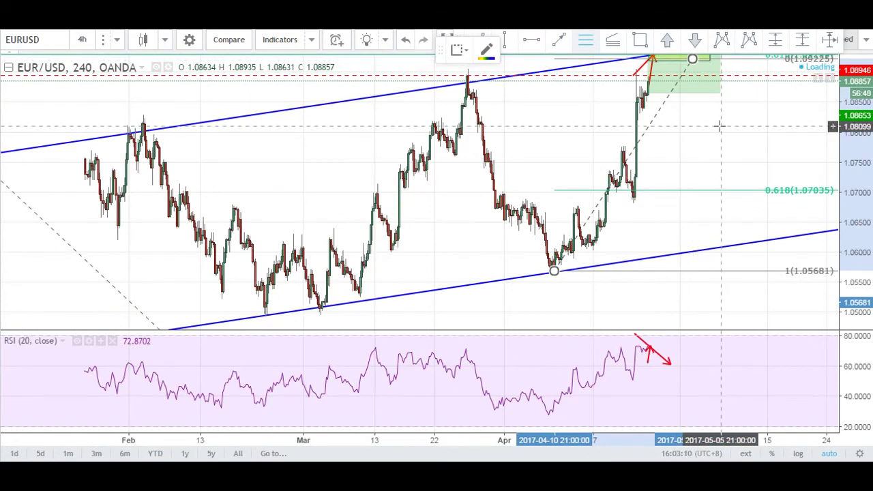
# Extend the short position's target to the new 0.618 retracement at about 1.0706 and add a horizontal line at about 1.0704.
pyautogui.click(714, 88)
pyautogui.moveTo(647, 91); pyautogui.dragTo(646, 179)
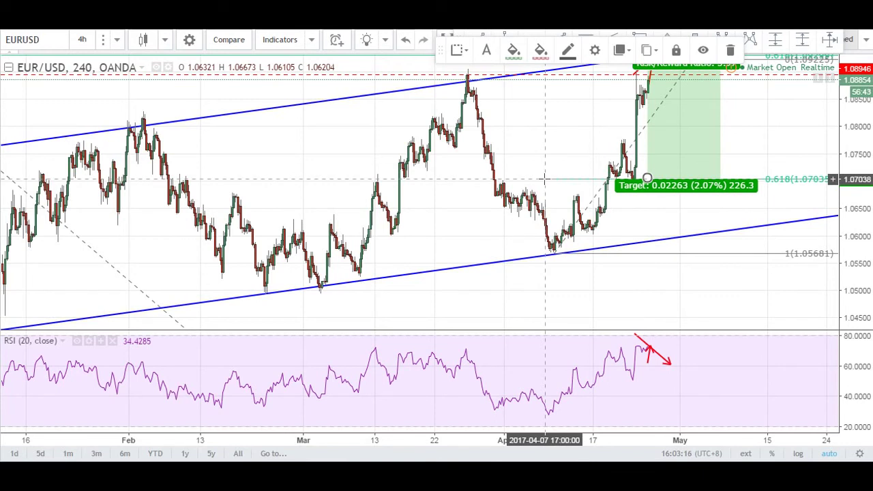
pyautogui.click(551, 70)
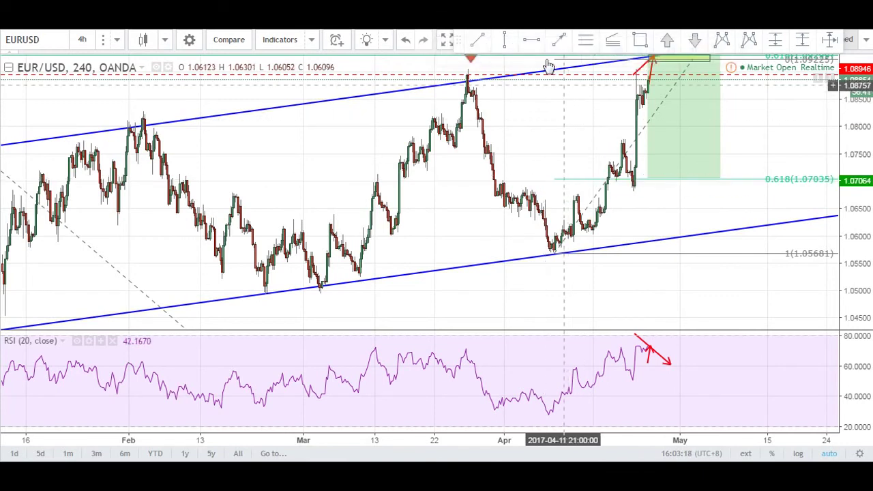
pyautogui.click(578, 179)
pyautogui.click(475, 226)
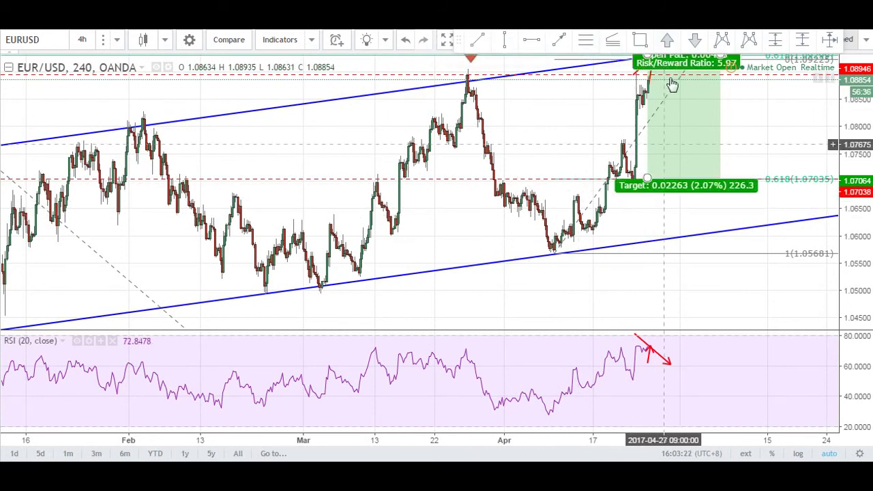
# Mark the 1.0704 area with a green up arrow under the April 21 low and red down arrows above the March 13 and early-February highs.
pyautogui.click(668, 39)
pyautogui.click(630, 204)
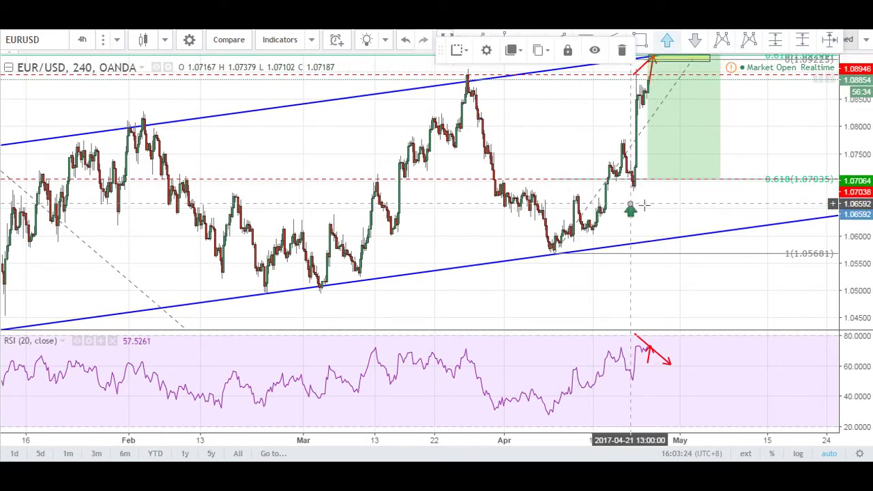
pyautogui.click(695, 40)
pyautogui.click(374, 164)
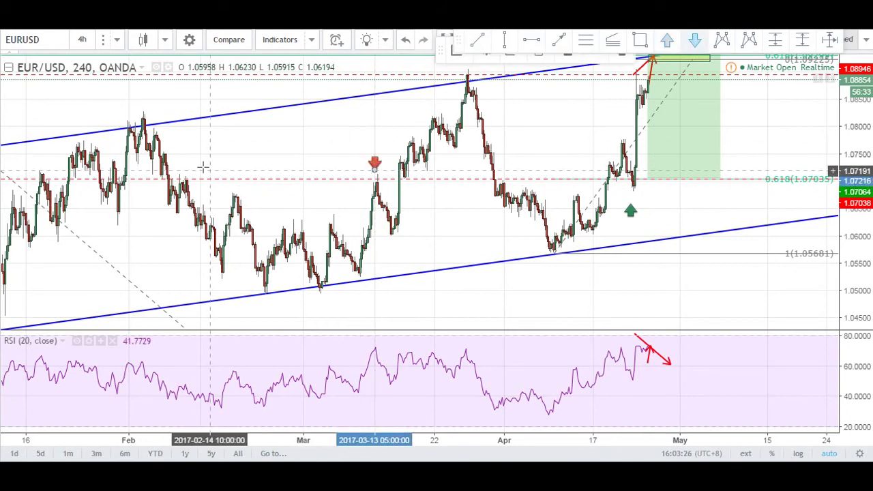
pyautogui.click(183, 164)
pyautogui.moveTo(141, 227); pyautogui.dragTo(288, 230)
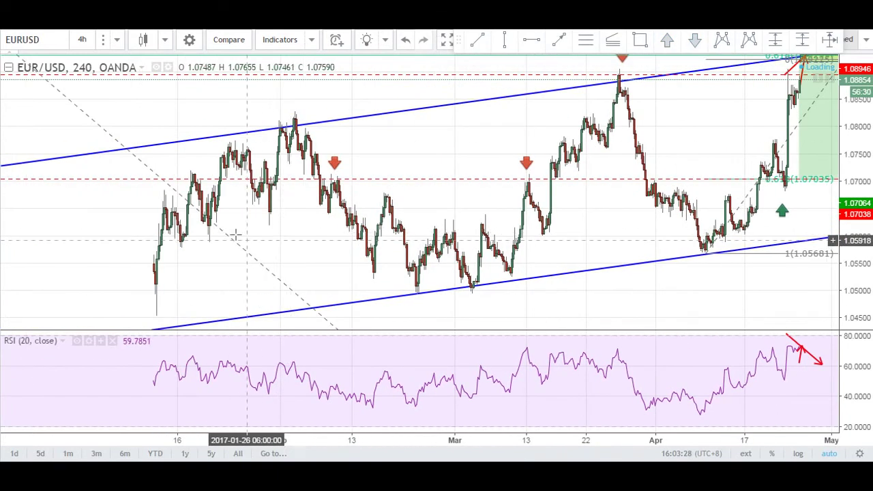
pyautogui.moveTo(716, 255); pyautogui.dragTo(464, 275)
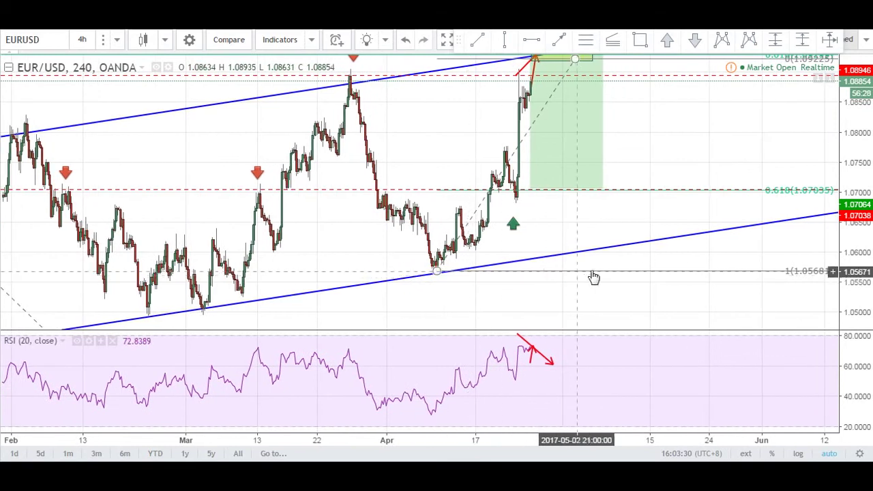
pyautogui.moveTo(563, 233); pyautogui.dragTo(419, 247)
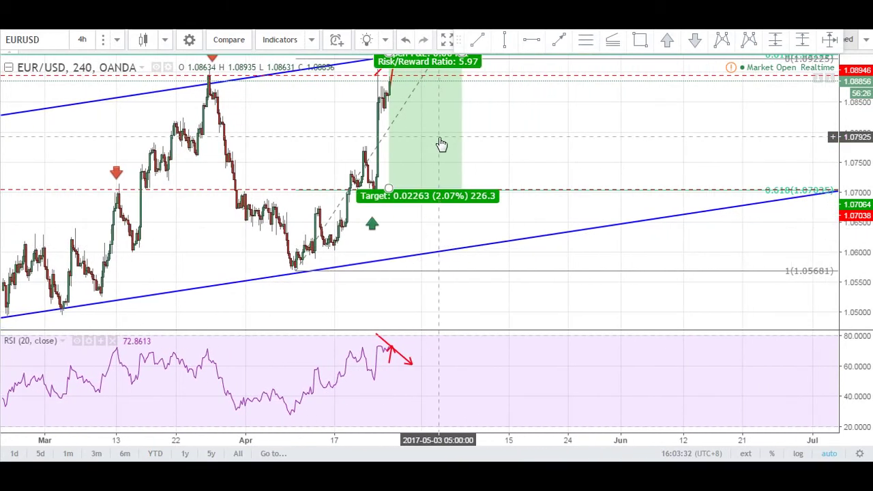
pyautogui.moveTo(626, 154); pyautogui.dragTo(644, 202)
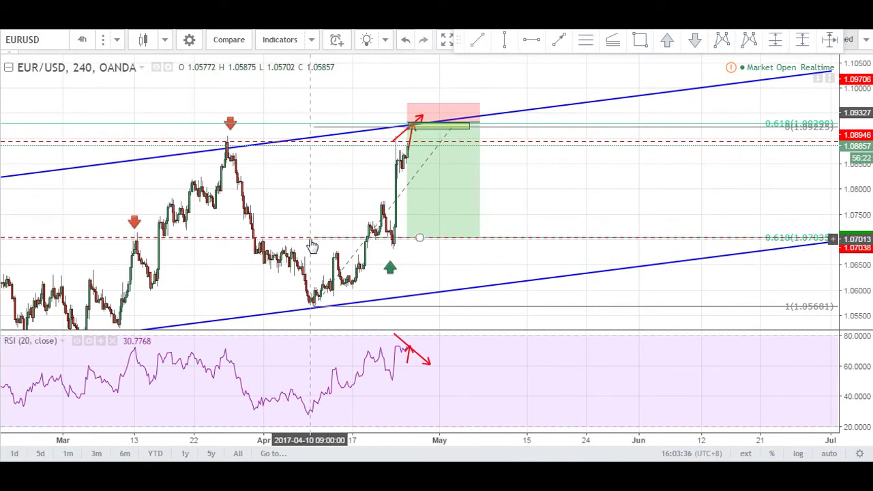
pyautogui.doubleClick(411, 213)
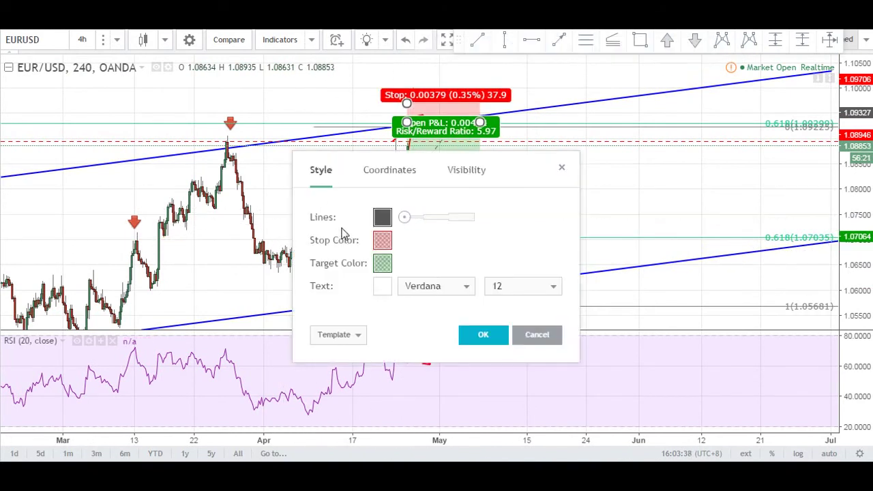
pyautogui.click(373, 173)
pyautogui.click(320, 170)
pyautogui.click(534, 315)
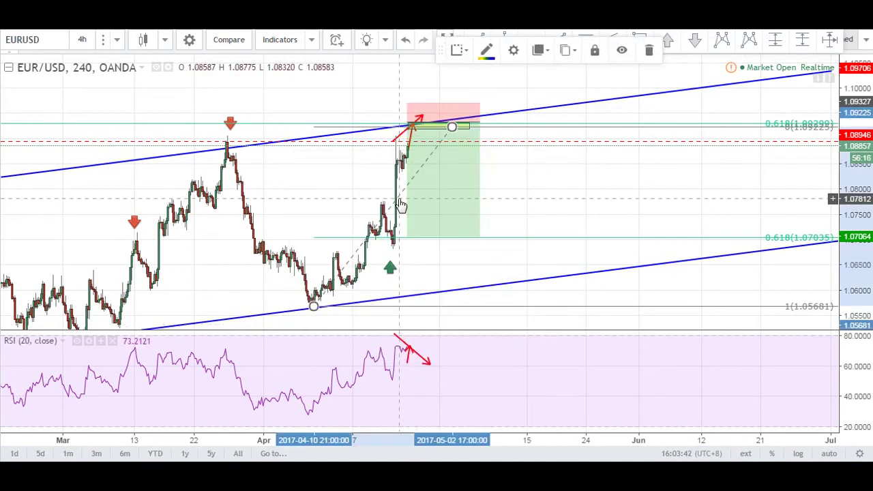
# Show the 0.382 level on the Fibonacci retracement drawn from the April low.
pyautogui.doubleClick(403, 205)
pyautogui.click(530, 453)
# Try the short position's target at the 0.382 level and set it back near the 0.618 level at about 1.0706.
pyautogui.moveTo(408, 240); pyautogui.dragTo(410, 198)
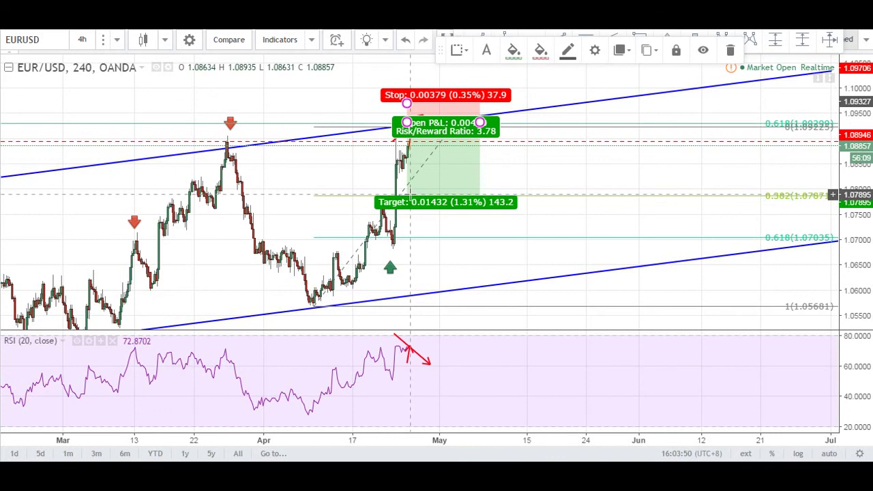
pyautogui.moveTo(410, 195); pyautogui.dragTo(410, 237)
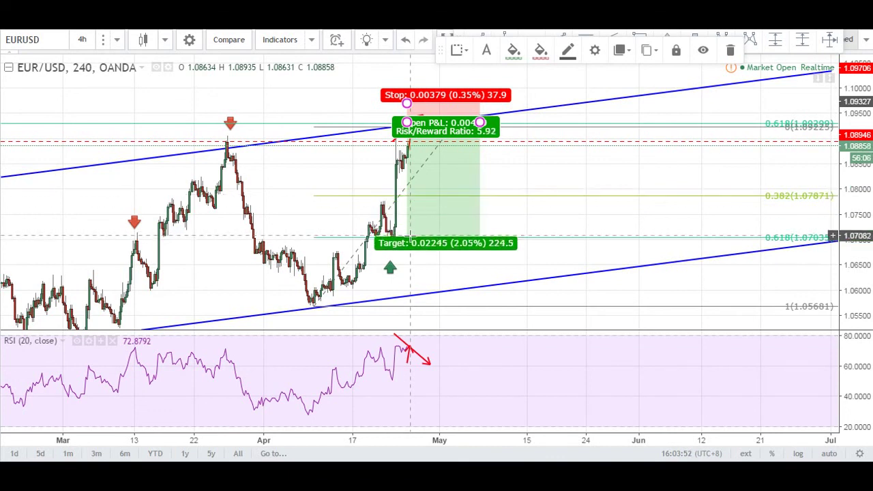
pyautogui.click(545, 221)
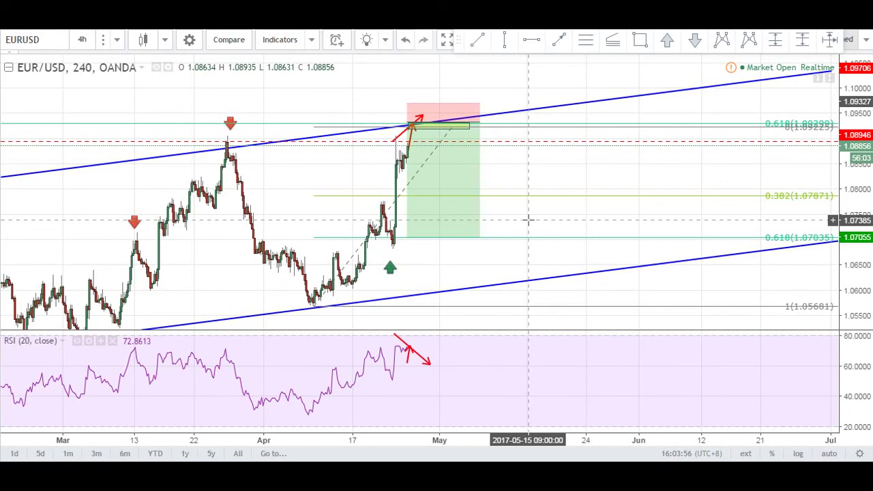
# Switch to the hourly GBP/USD chart, examine its channel, zones and projected move, and return to the EUR/USD chart.
pyautogui.hotkey('ctrl', 'Tab')
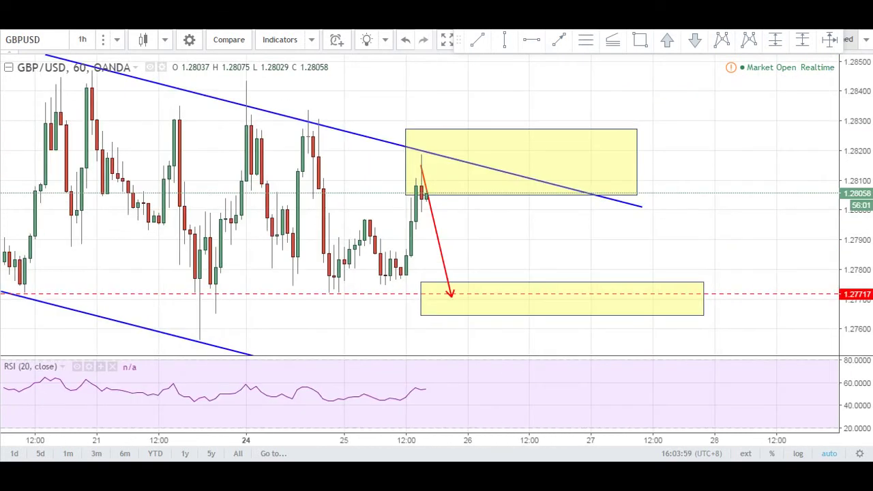
pyautogui.scroll(-3, 458, 214)
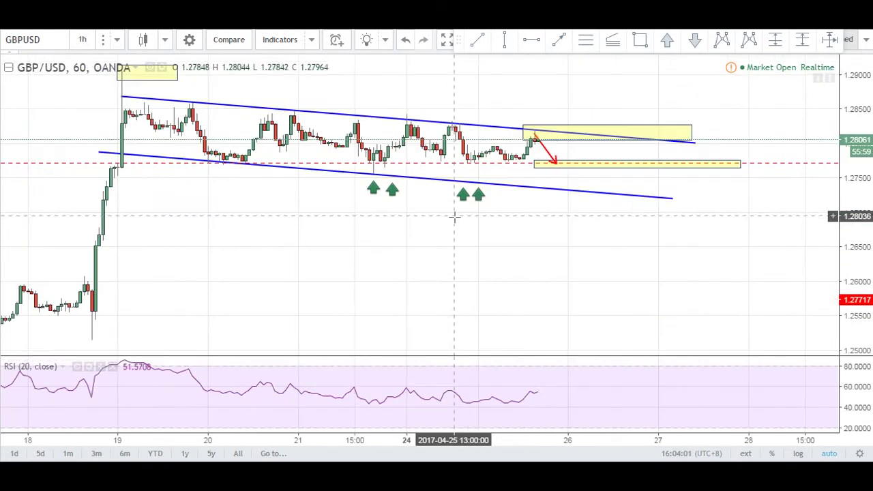
pyautogui.scroll(1, 458, 225)
pyautogui.scroll(1, 460, 235)
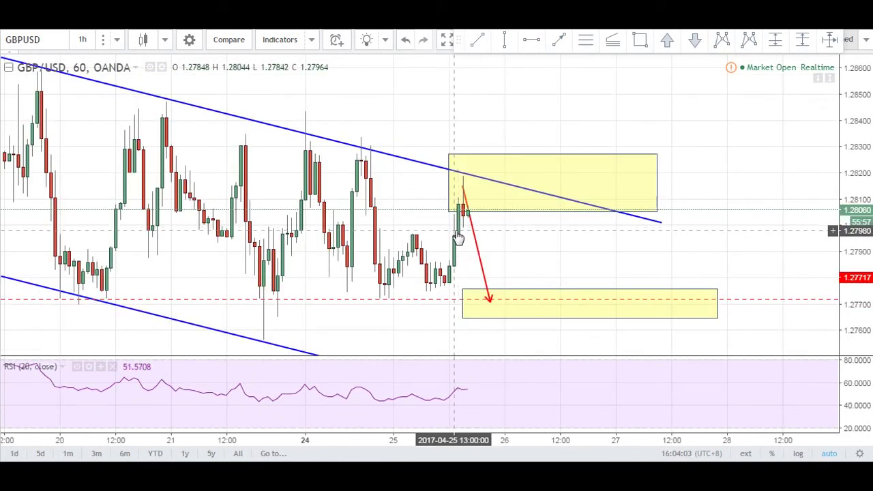
pyautogui.scroll(-1, 459, 238)
pyautogui.scroll(3, 456, 233)
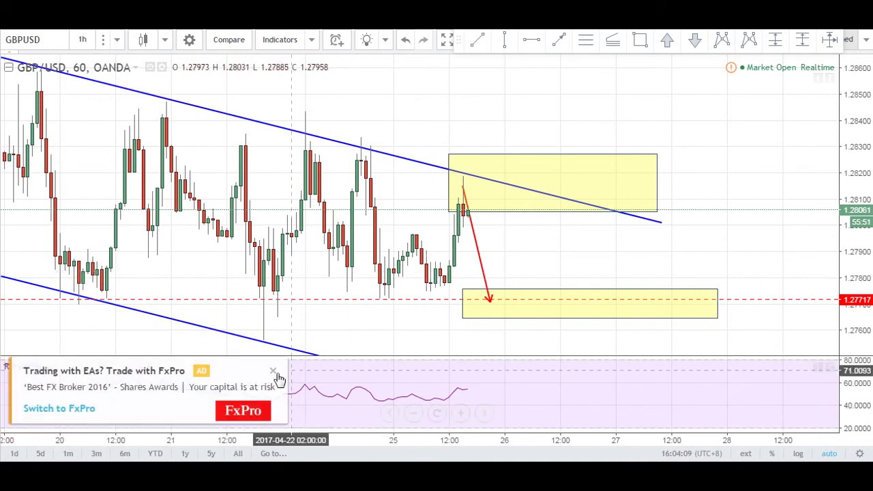
pyautogui.click(532, 15)
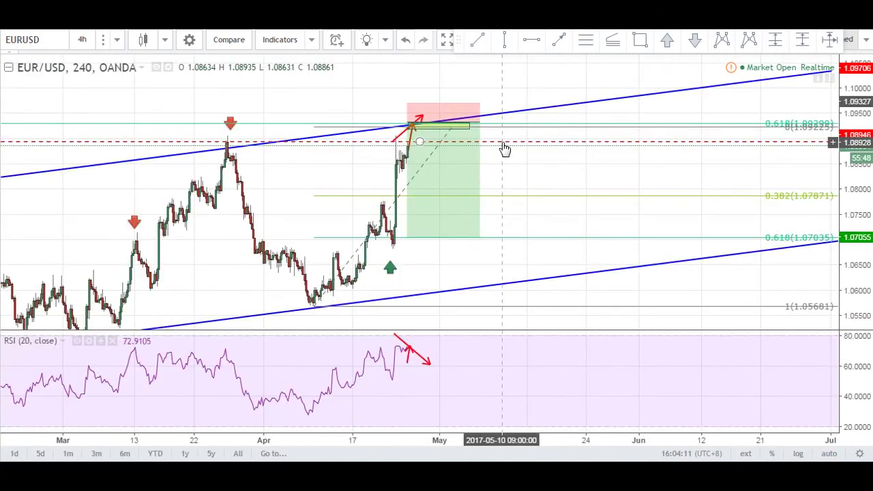